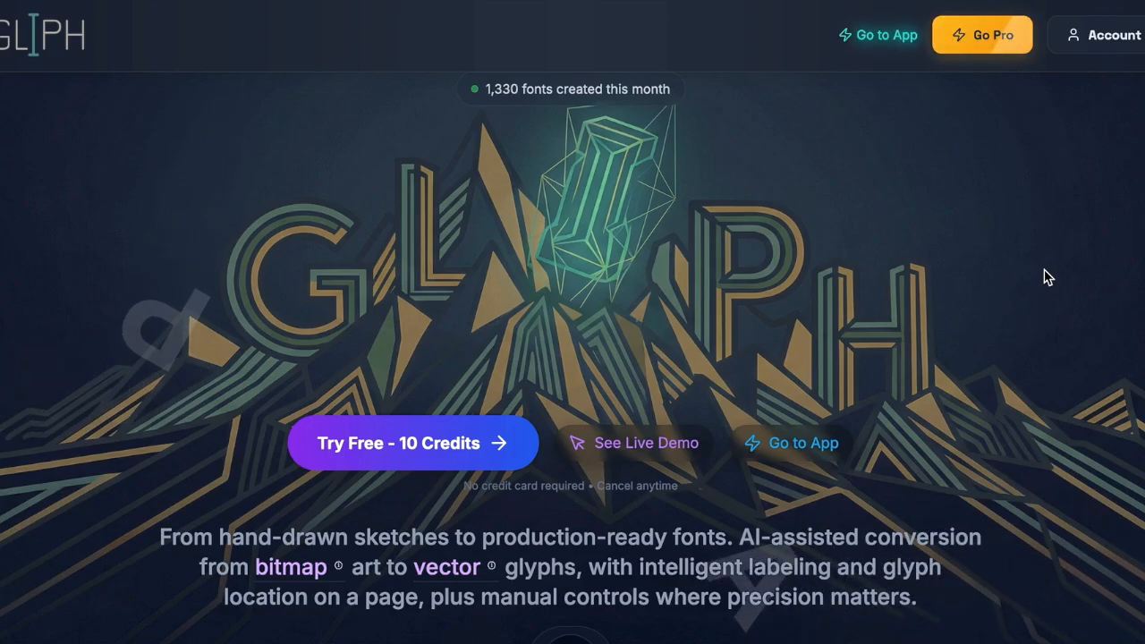
- Switch from the GLIPH landing page to another open application
{"action": "key", "text": "super+Tab"}
{"action": "key", "text": "super+Tab"}
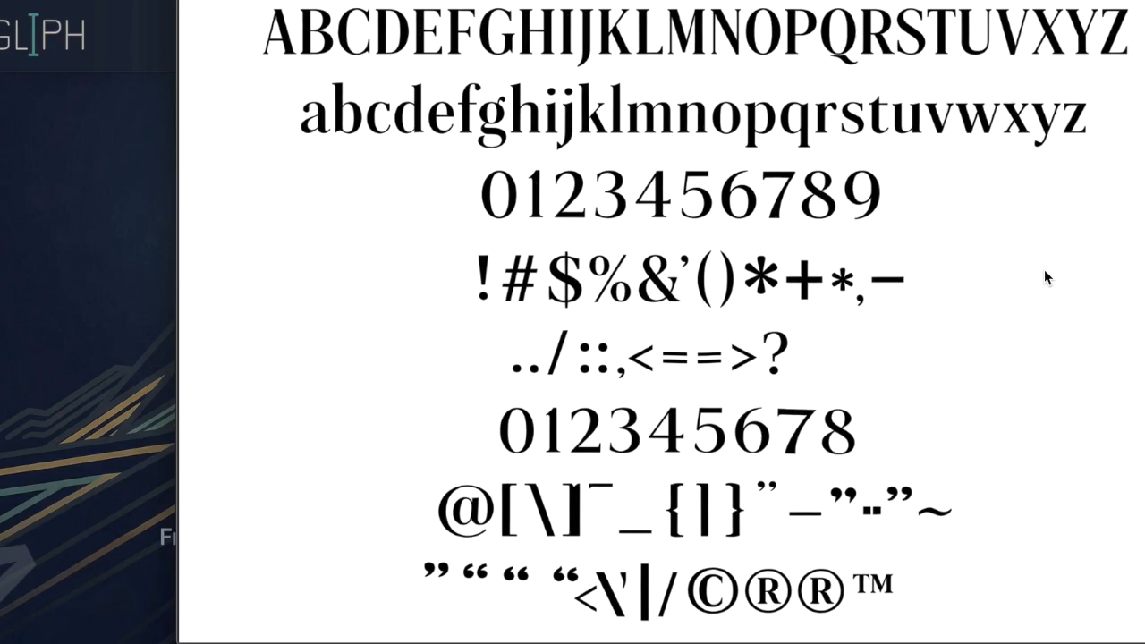
- Zoom and pan around the serif font sheet preview to inspect its letters closely
{"action": "scroll", "coordinate": [297, 30], "scroll_direction": "up", "scroll_amount": 6}
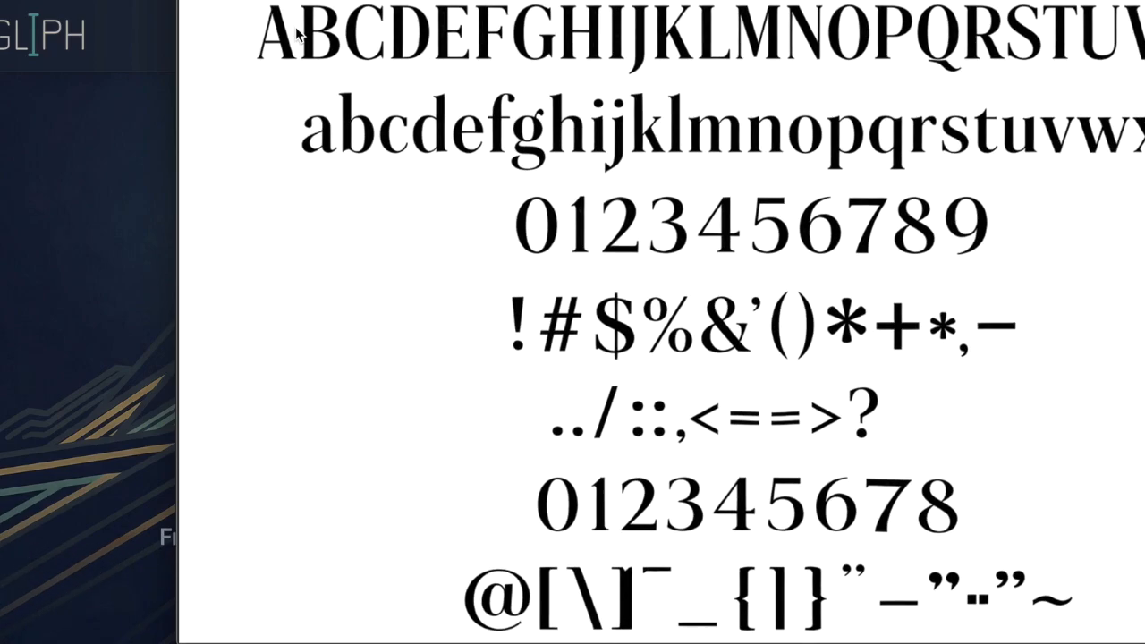
{"action": "scroll", "coordinate": [296, 30], "scroll_direction": "up", "scroll_amount": 3}
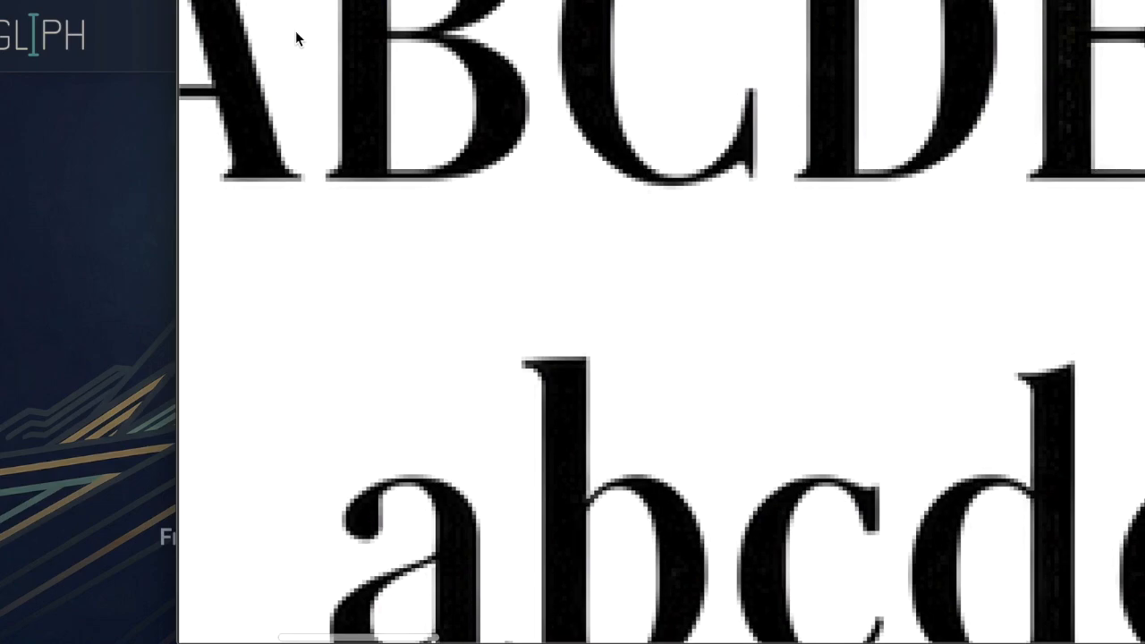
{"action": "scroll", "coordinate": [295, 30], "scroll_direction": "down", "scroll_amount": 2}
{"action": "scroll", "coordinate": [348, 130], "scroll_direction": "down", "scroll_amount": 3}
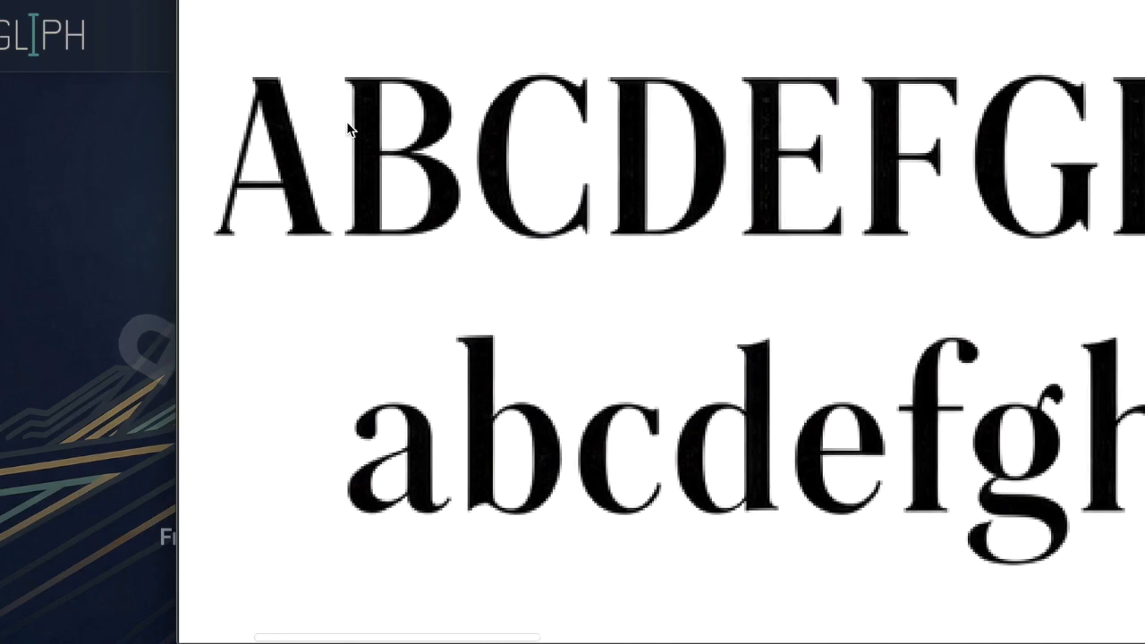
{"action": "scroll", "coordinate": [348, 130], "scroll_direction": "left", "scroll_amount": 2}
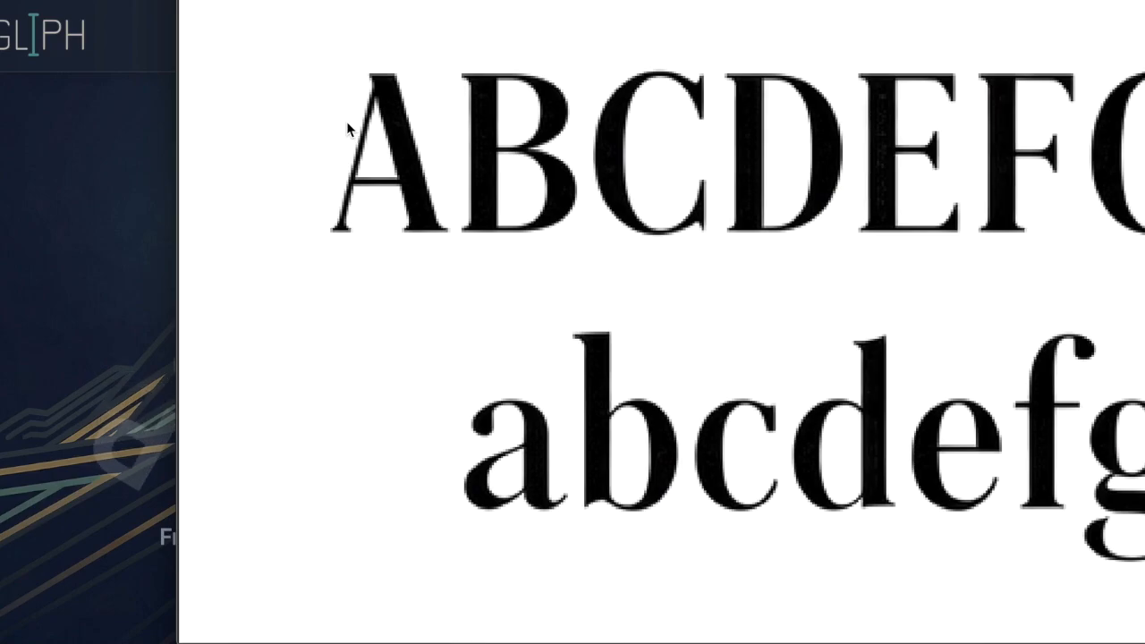
{"action": "scroll", "coordinate": [348, 130], "scroll_direction": "right", "scroll_amount": 5}
{"action": "scroll", "coordinate": [622, 173], "scroll_direction": "right", "scroll_amount": 6}
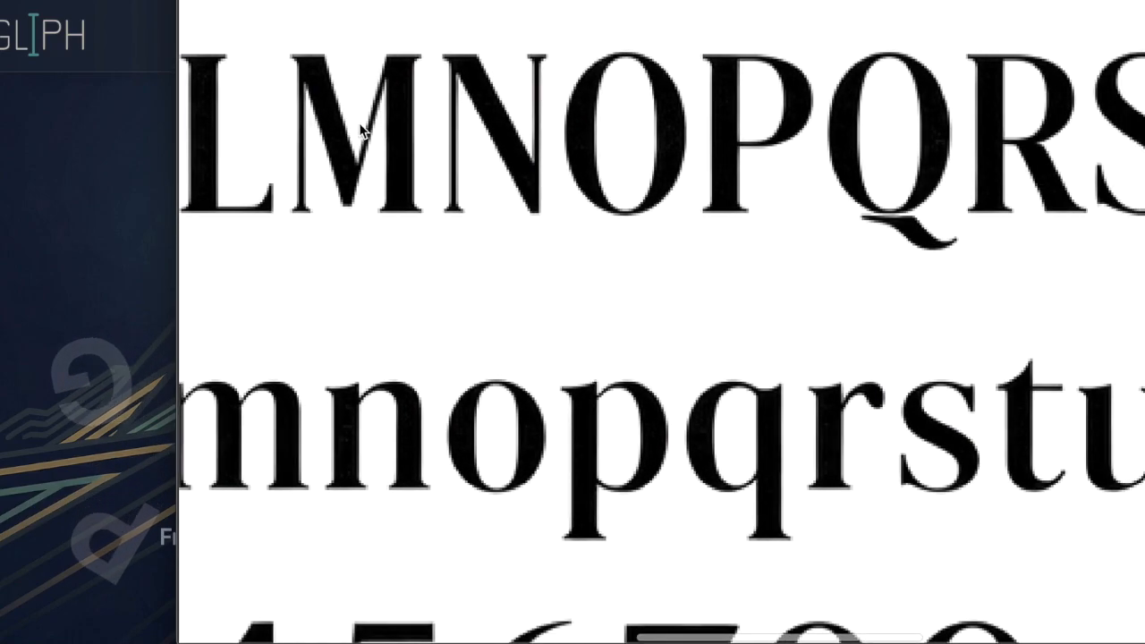
{"action": "scroll", "coordinate": [622, 173], "scroll_direction": "left", "scroll_amount": 6}
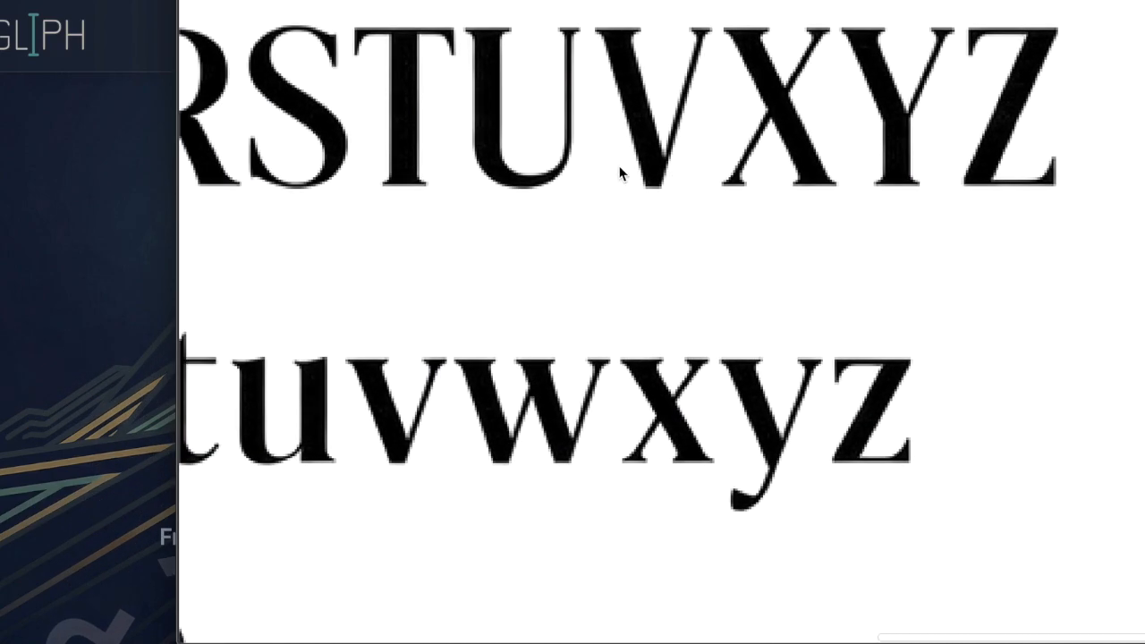
{"action": "scroll", "coordinate": [622, 173], "scroll_direction": "right", "scroll_amount": 5}
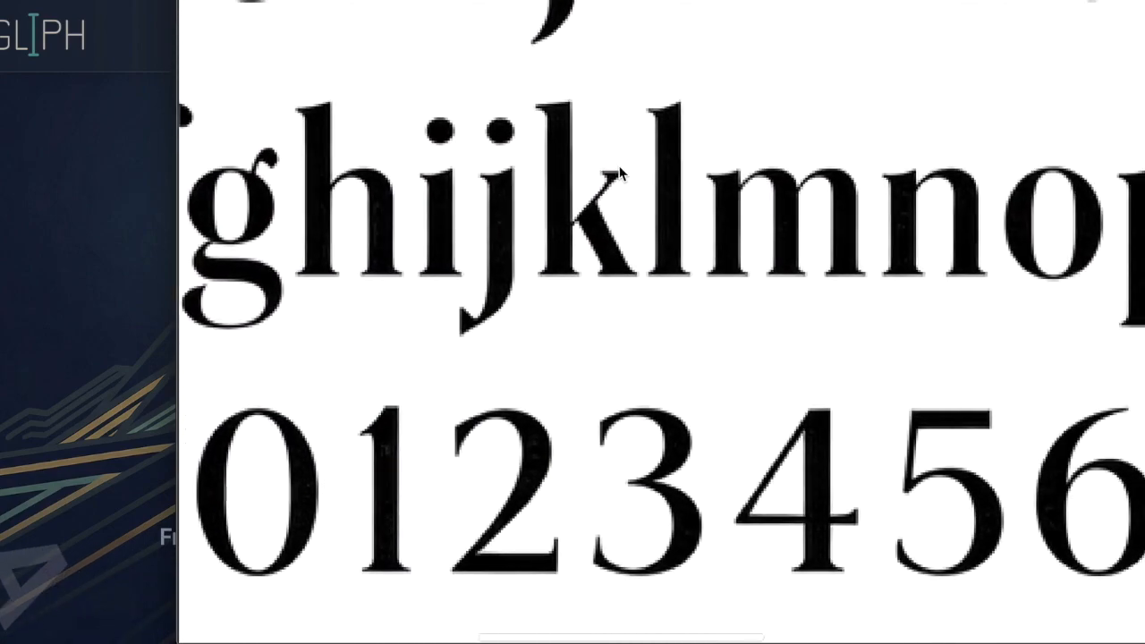
{"action": "scroll", "coordinate": [656, 226], "scroll_direction": "up", "scroll_amount": 5}
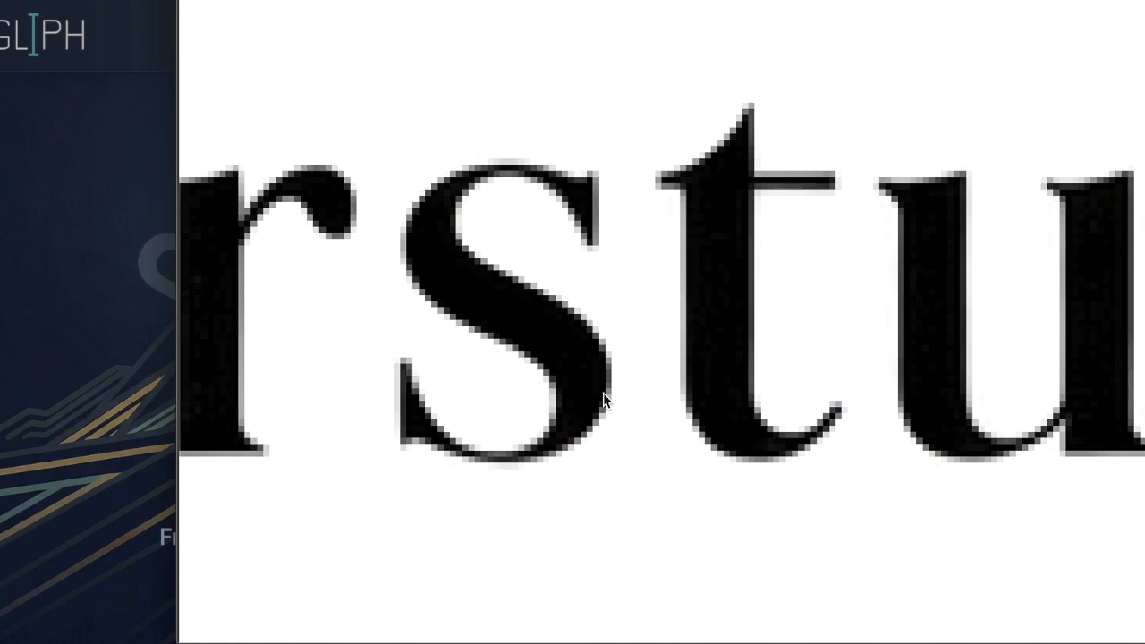
{"action": "scroll", "coordinate": [603, 399], "scroll_direction": "down", "scroll_amount": 5}
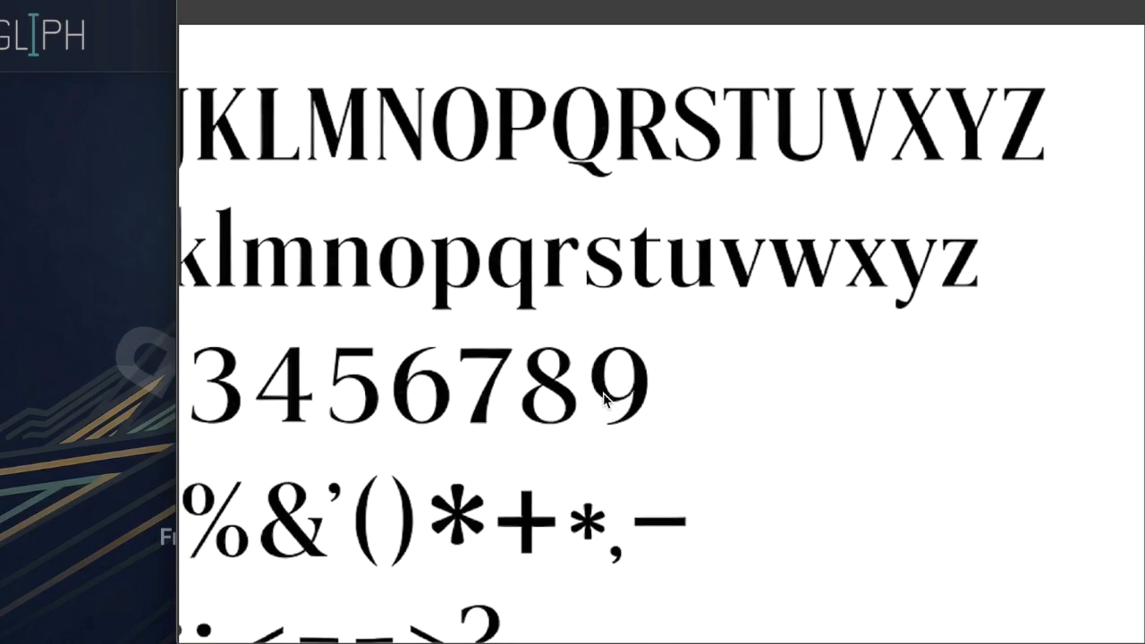
{"action": "scroll", "coordinate": [604, 399], "scroll_direction": "down", "scroll_amount": 3}
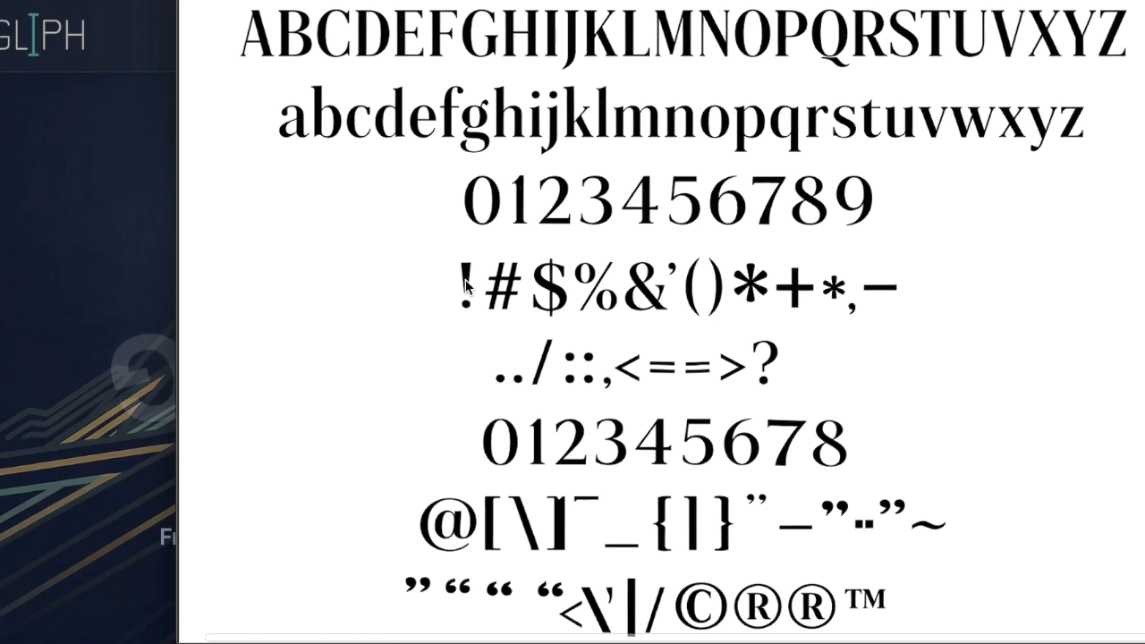
- Close the current preview and Quick Look the Generated Image February 16, 2026 - 11_34AM.jpeg sheet
{"action": "key", "text": "space"}
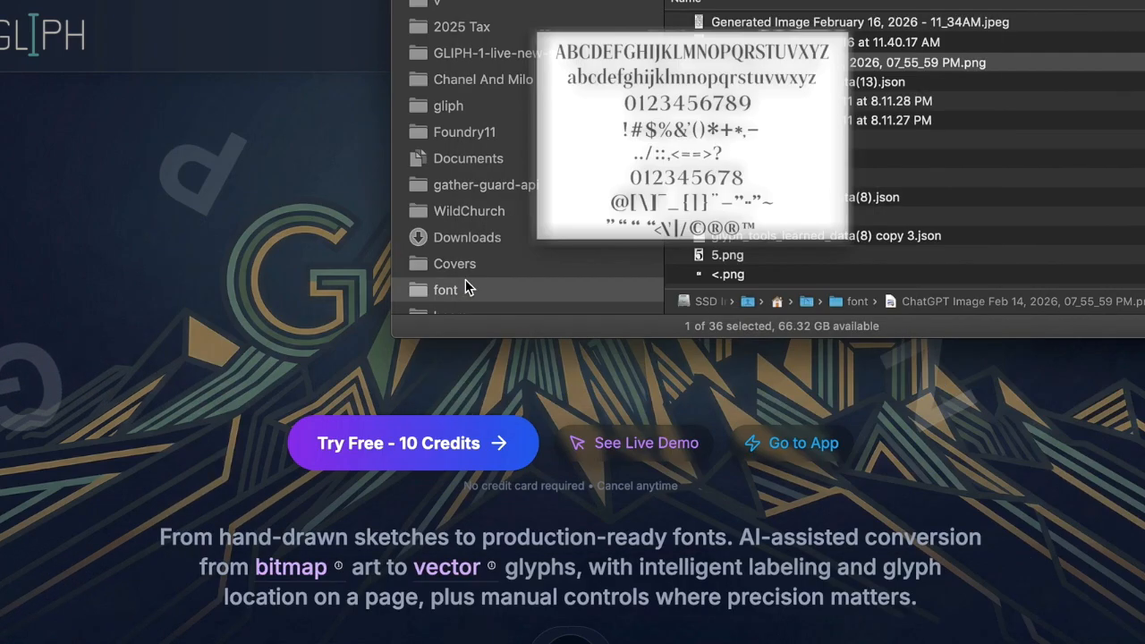
{"action": "key", "text": "Up"}
{"action": "key", "text": "Up"}
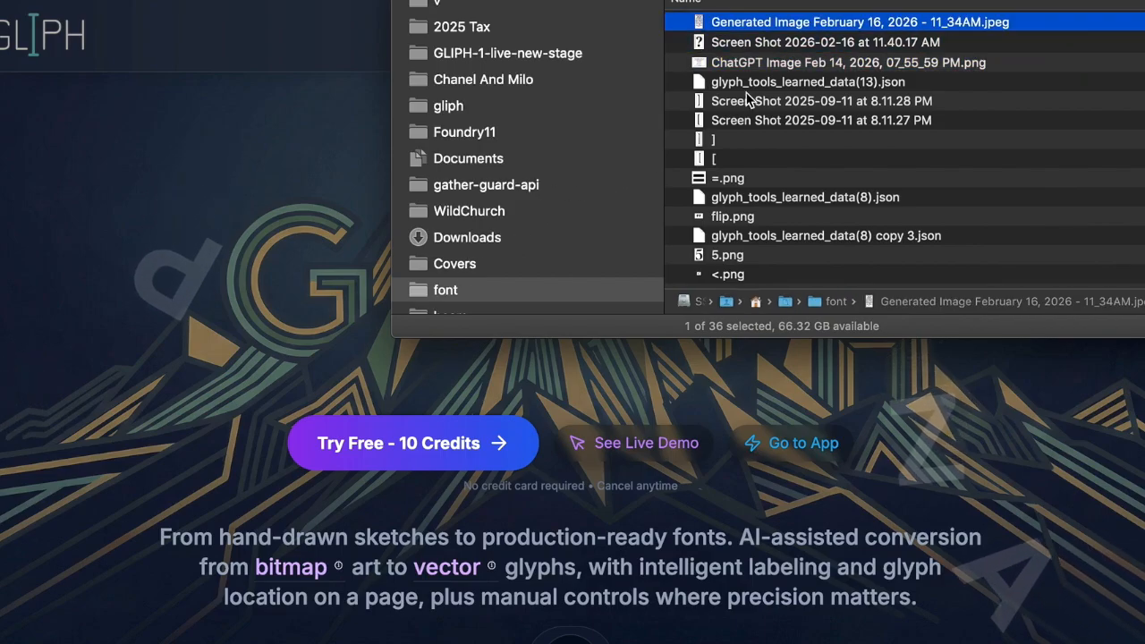
{"action": "key", "text": "space"}
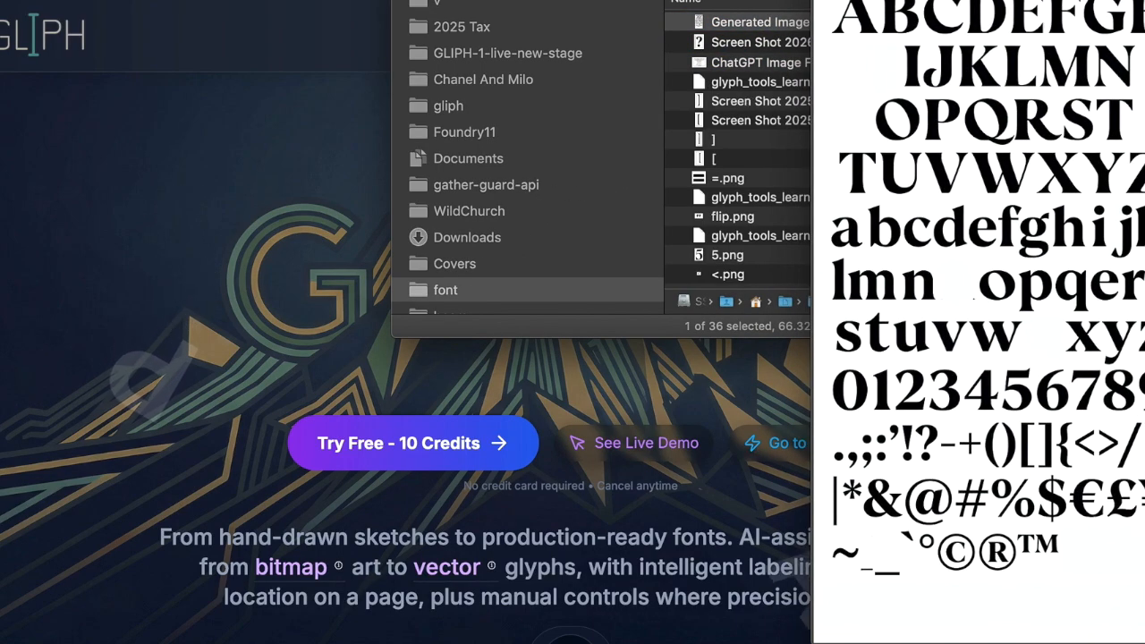
- Zoom and pan across the sheet's full character set, then close the preview
{"action": "scroll", "coordinate": [649, 58], "scroll_direction": "up", "scroll_amount": 5}
{"action": "scroll", "coordinate": [647, 56], "scroll_direction": "up", "scroll_amount": 10}
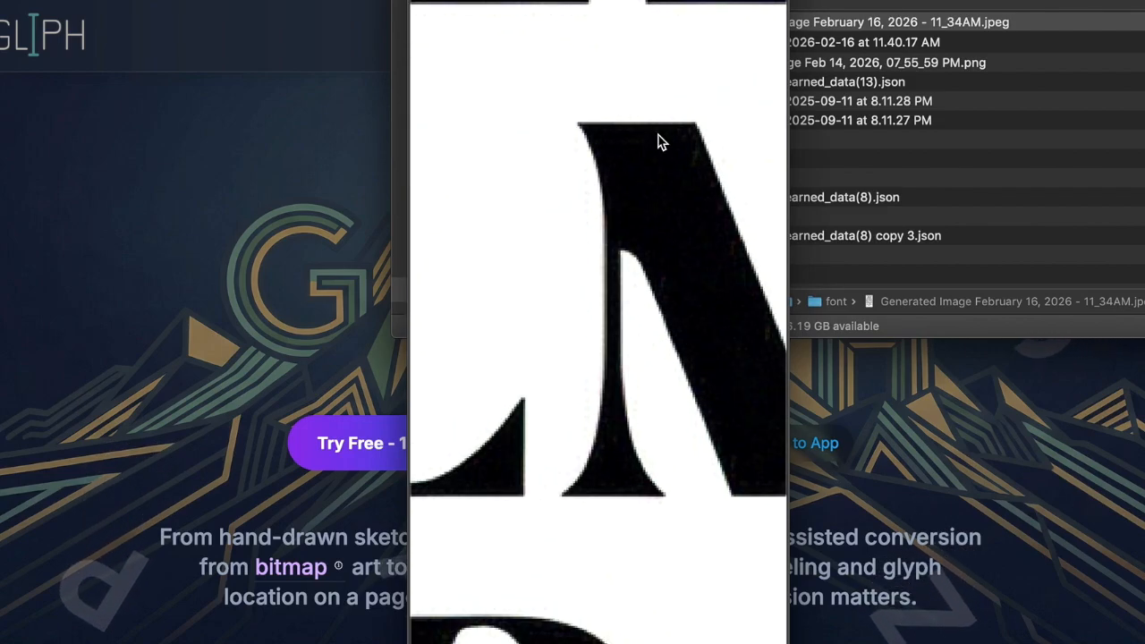
{"action": "scroll", "coordinate": [658, 141], "scroll_direction": "down", "scroll_amount": 5}
{"action": "scroll", "coordinate": [658, 142], "scroll_direction": "right", "scroll_amount": 3}
{"action": "scroll", "coordinate": [658, 141], "scroll_direction": "left", "scroll_amount": 3}
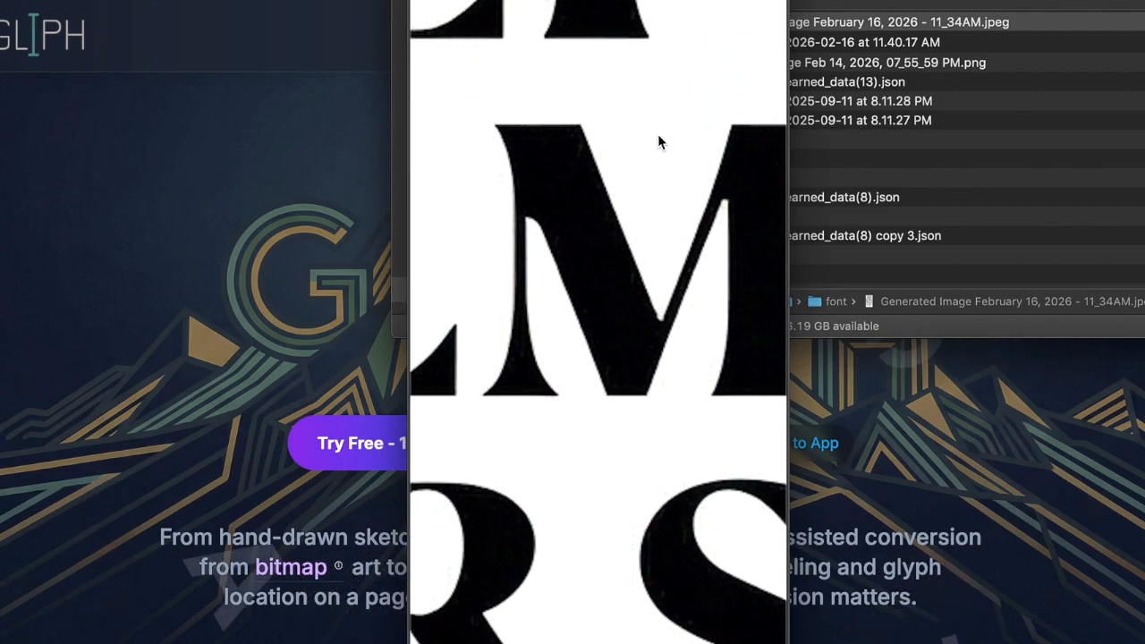
{"action": "scroll", "coordinate": [658, 141], "scroll_direction": "down", "scroll_amount": 10}
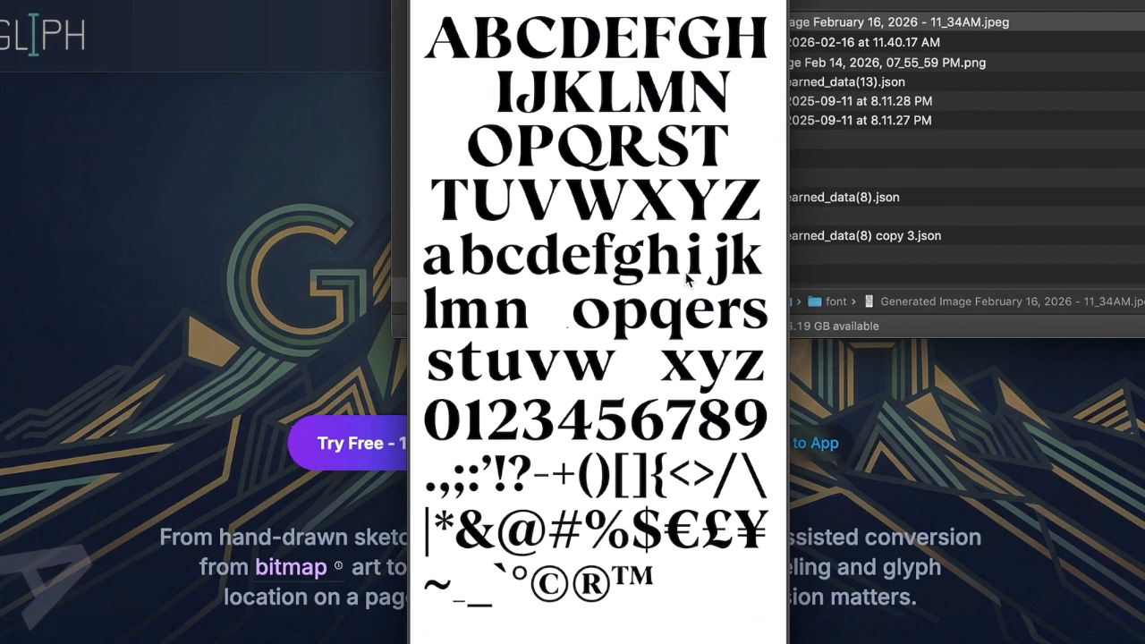
{"action": "scroll", "coordinate": [704, 277], "scroll_direction": "up", "scroll_amount": 8}
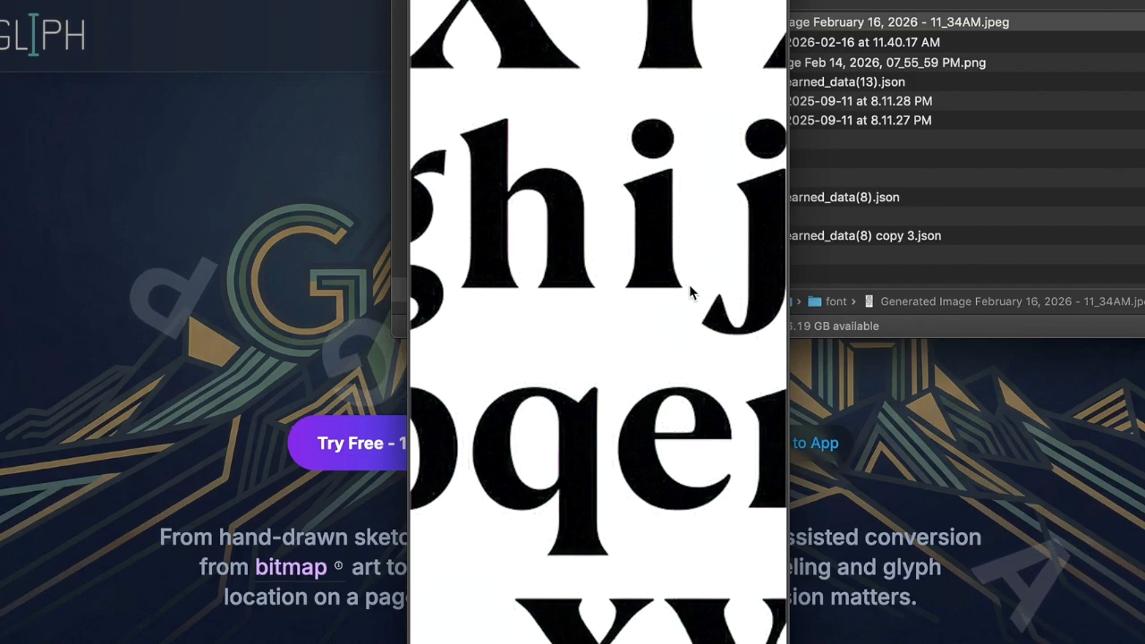
{"action": "scroll", "coordinate": [689, 284], "scroll_direction": "right", "scroll_amount": 2}
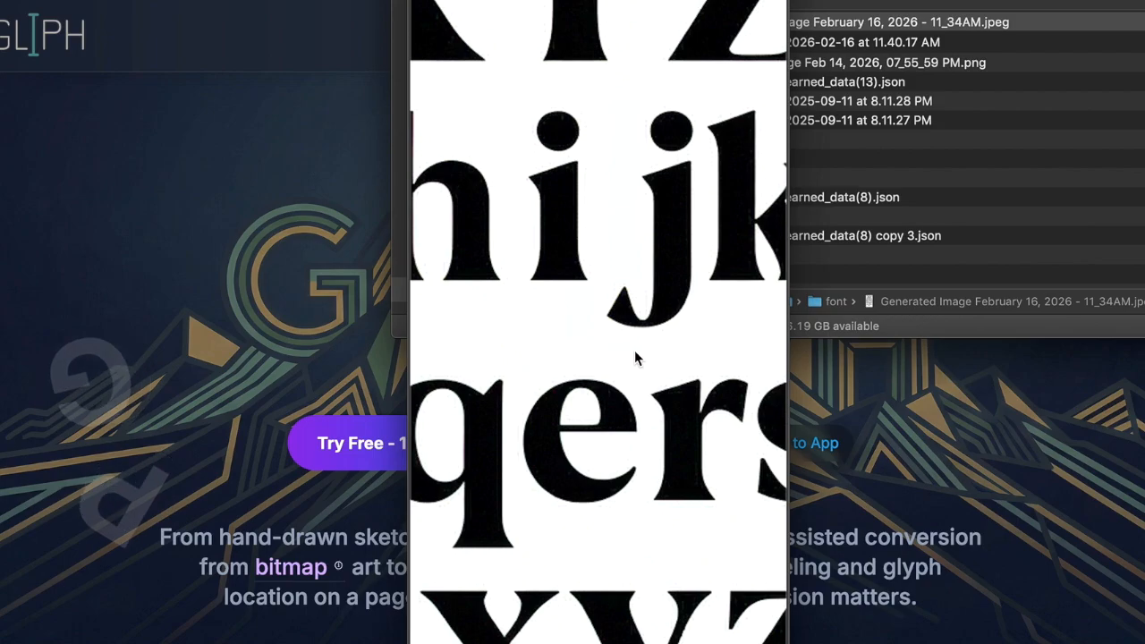
{"action": "scroll", "coordinate": [635, 359], "scroll_direction": "down", "scroll_amount": 2}
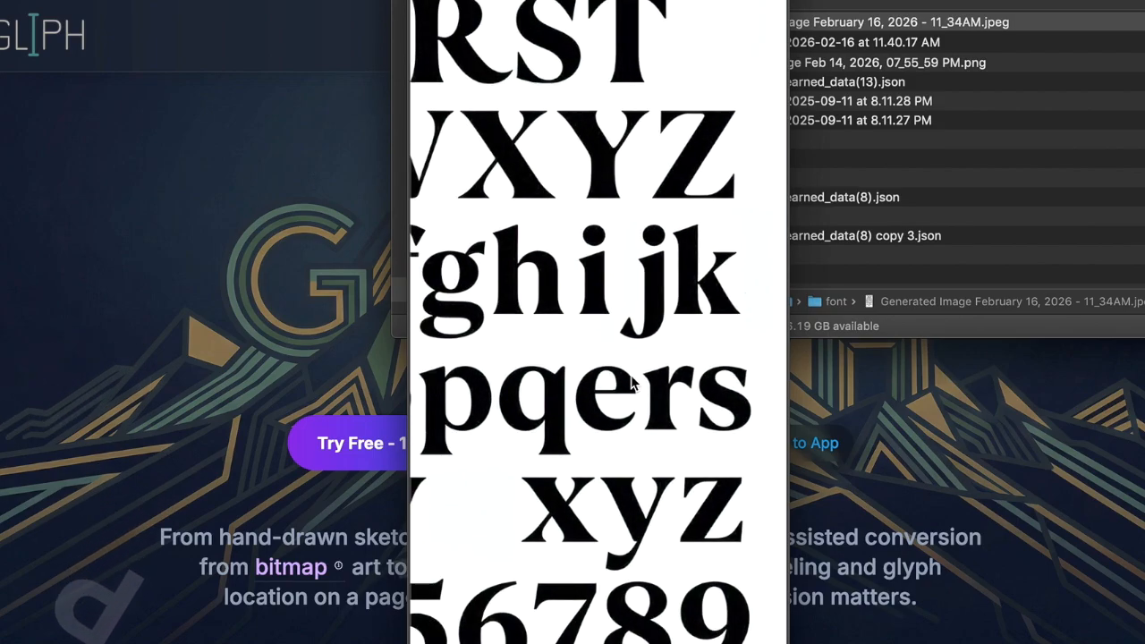
{"action": "scroll", "coordinate": [541, 394], "scroll_direction": "up", "scroll_amount": 1}
{"action": "scroll", "coordinate": [539, 395], "scroll_direction": "down", "scroll_amount": 2}
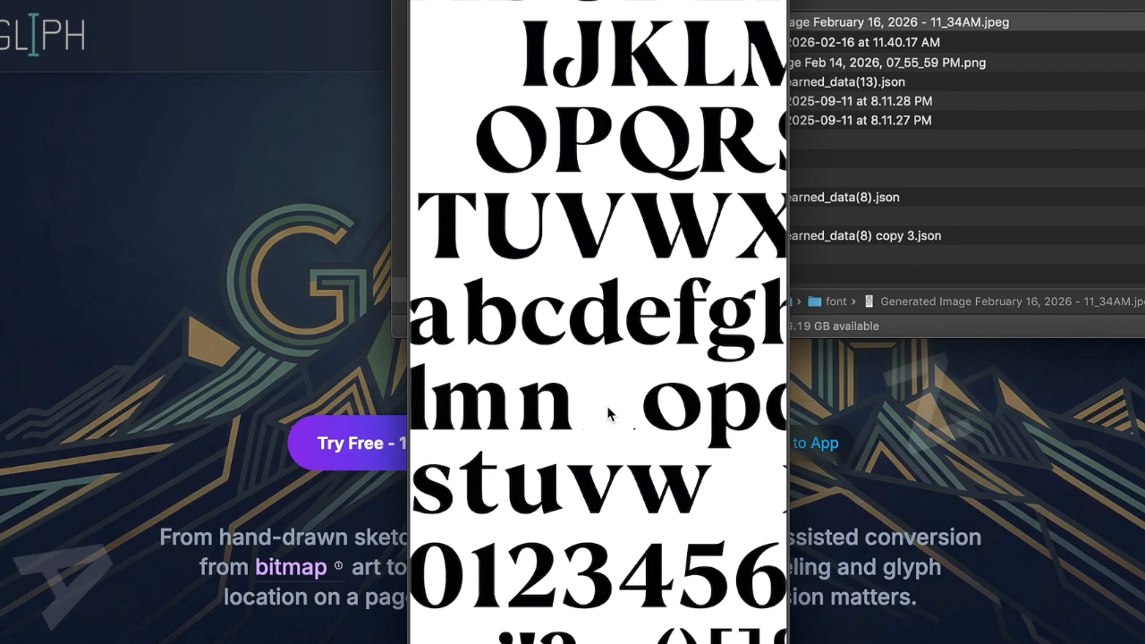
{"action": "scroll", "coordinate": [589, 397], "scroll_direction": "down", "scroll_amount": 2}
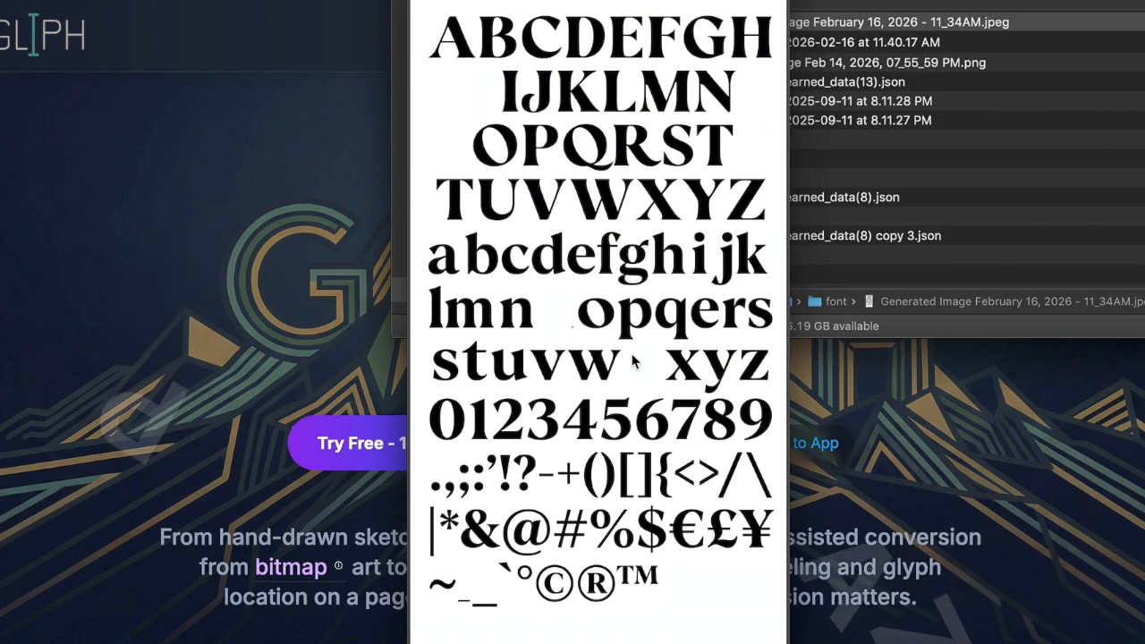
{"action": "key", "text": "space"}
- Bring GLIPH back to the front and open its app workspace
{"action": "left_click", "coordinate": [179, 258]}
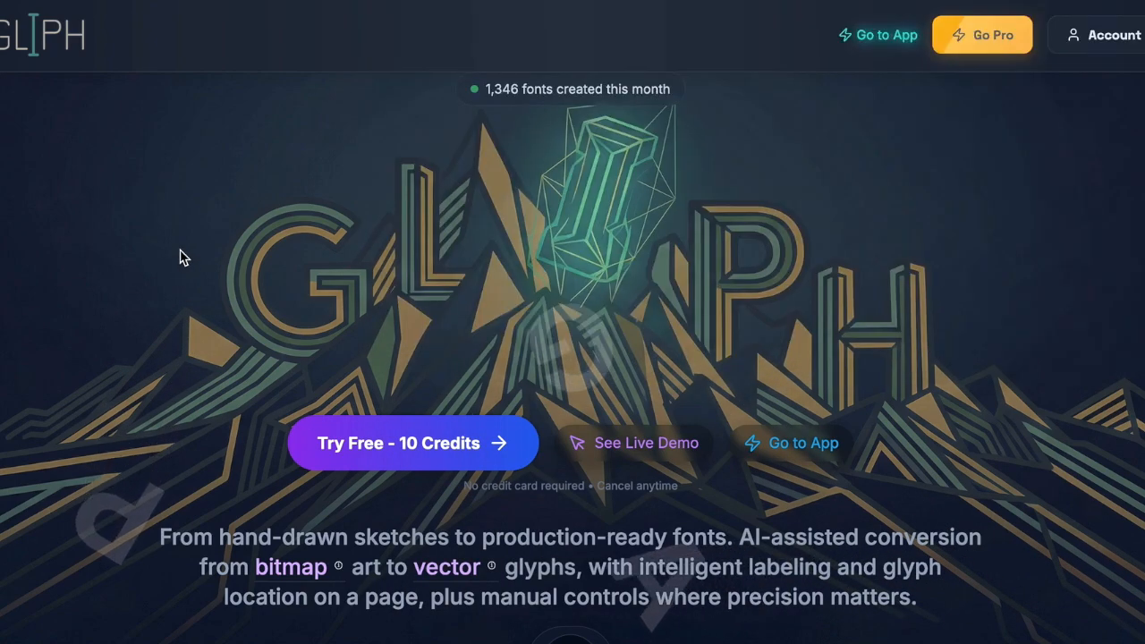
{"action": "left_click", "coordinate": [879, 37]}
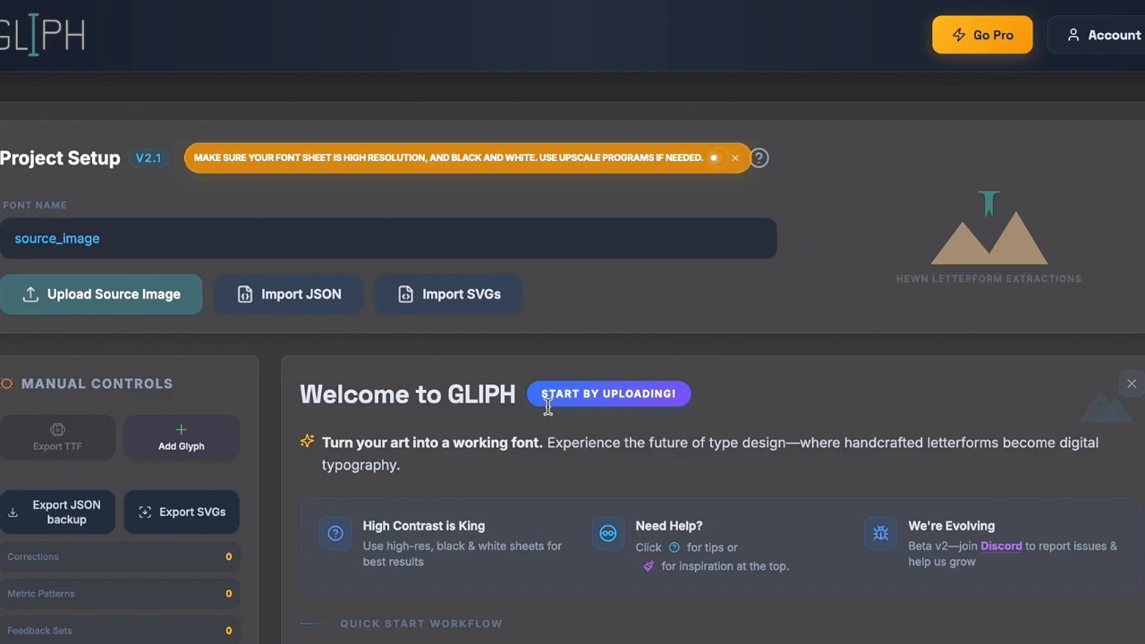
{"action": "scroll", "coordinate": [422, 457], "scroll_direction": "down", "scroll_amount": 2}
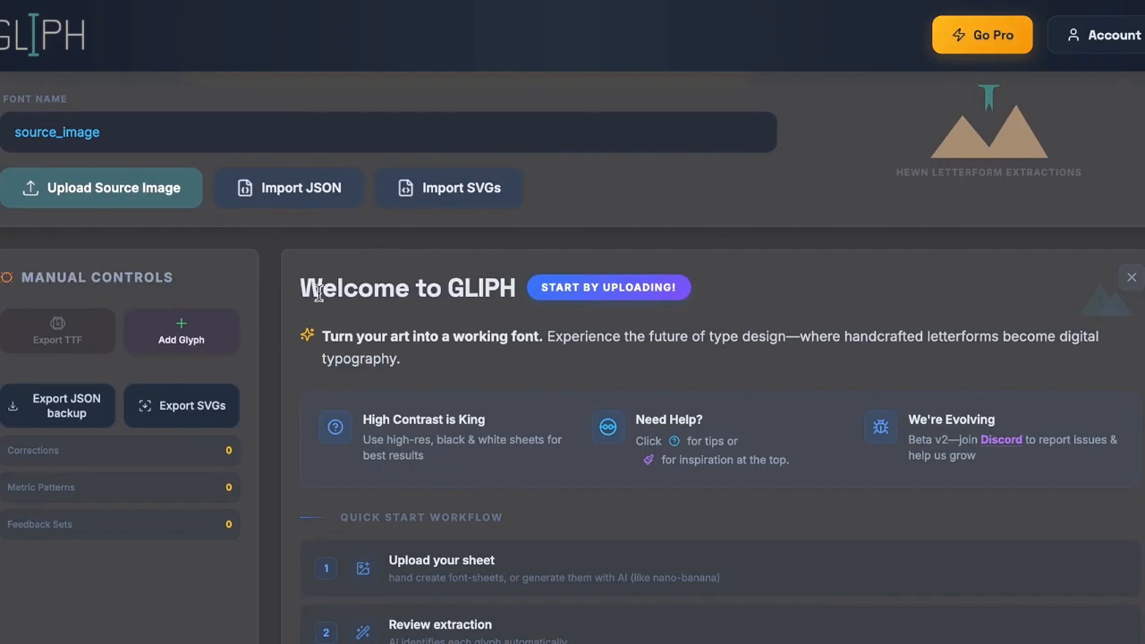
{"action": "scroll", "coordinate": [397, 450], "scroll_direction": "down", "scroll_amount": 1}
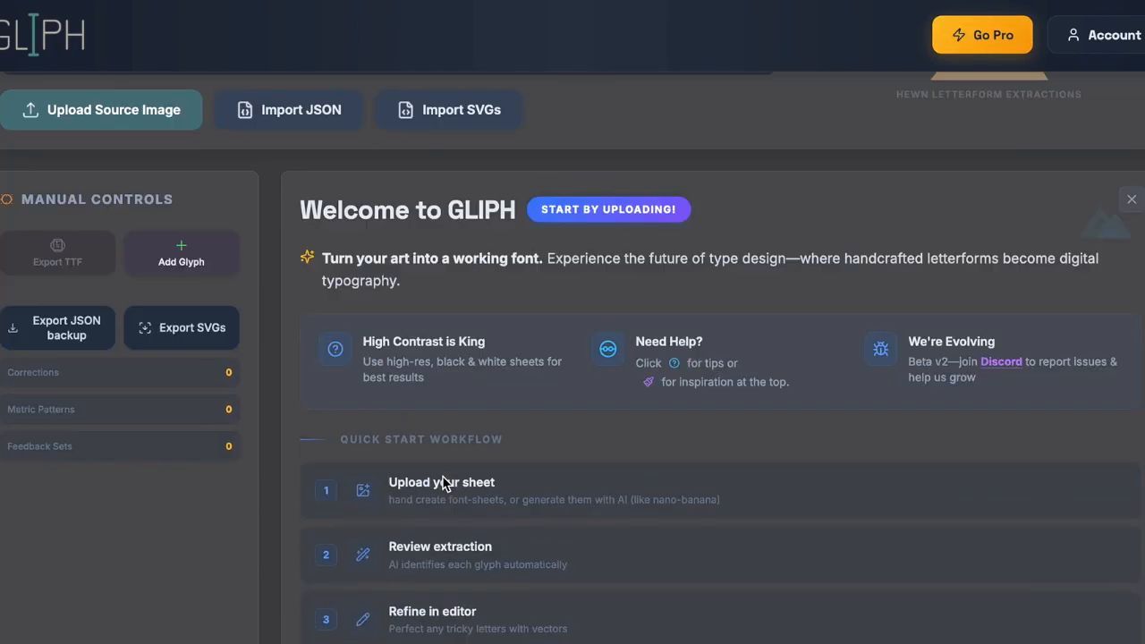
{"action": "scroll", "coordinate": [439, 404], "scroll_direction": "down", "scroll_amount": 1}
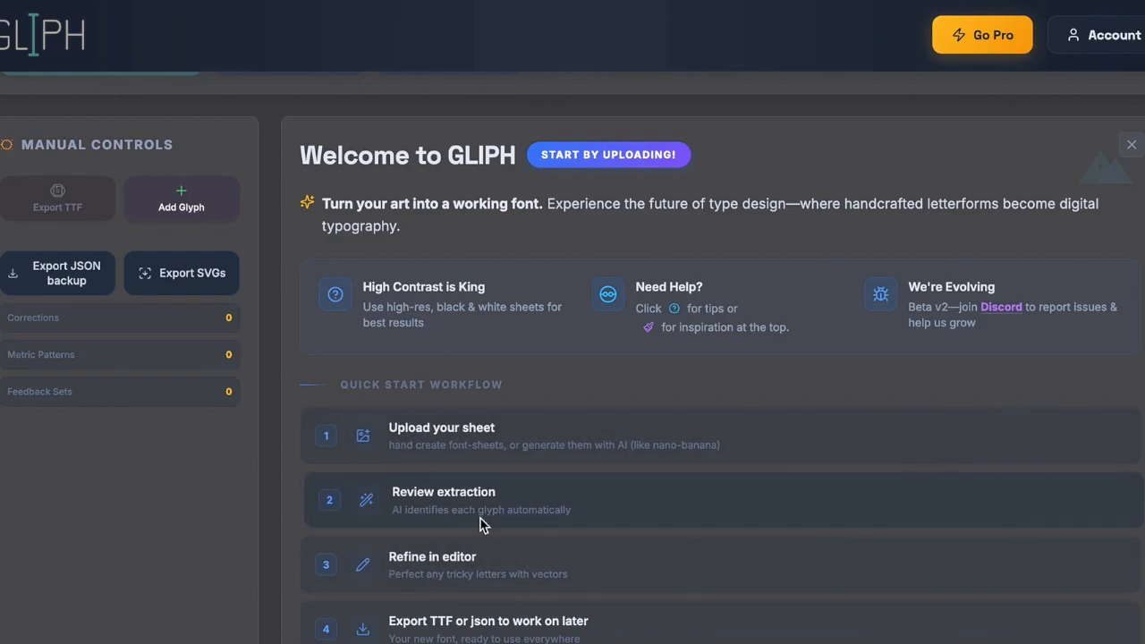
{"action": "scroll", "coordinate": [511, 511], "scroll_direction": "up", "scroll_amount": 3}
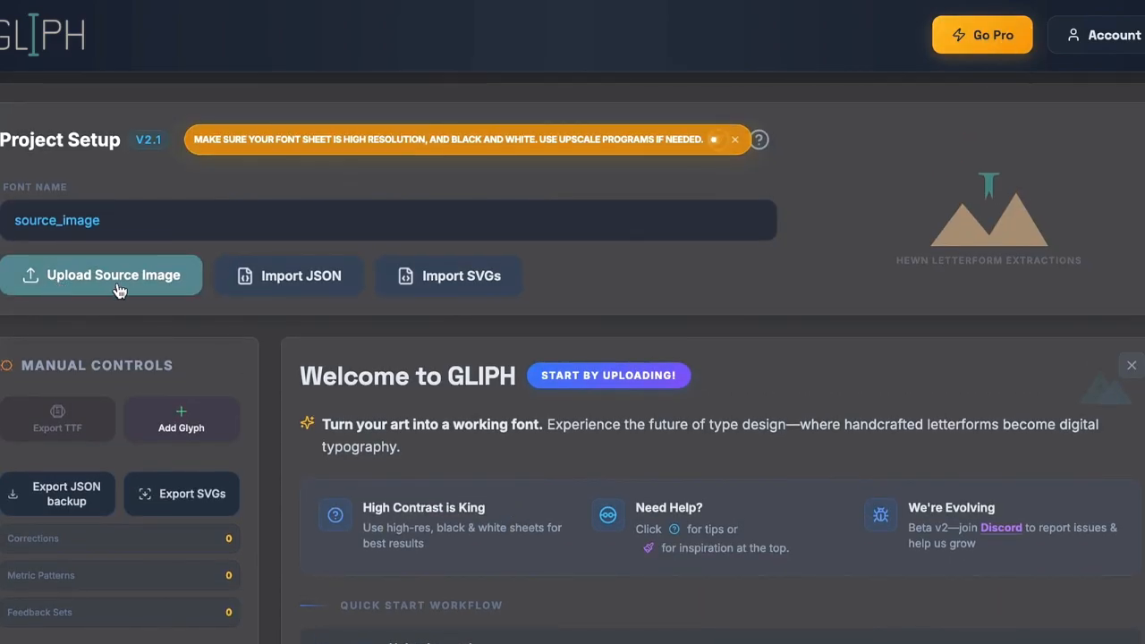
- Dismiss the resolution warning, browse the technical and creative tips, and start uploading a source image
{"action": "left_click", "coordinate": [734, 141]}
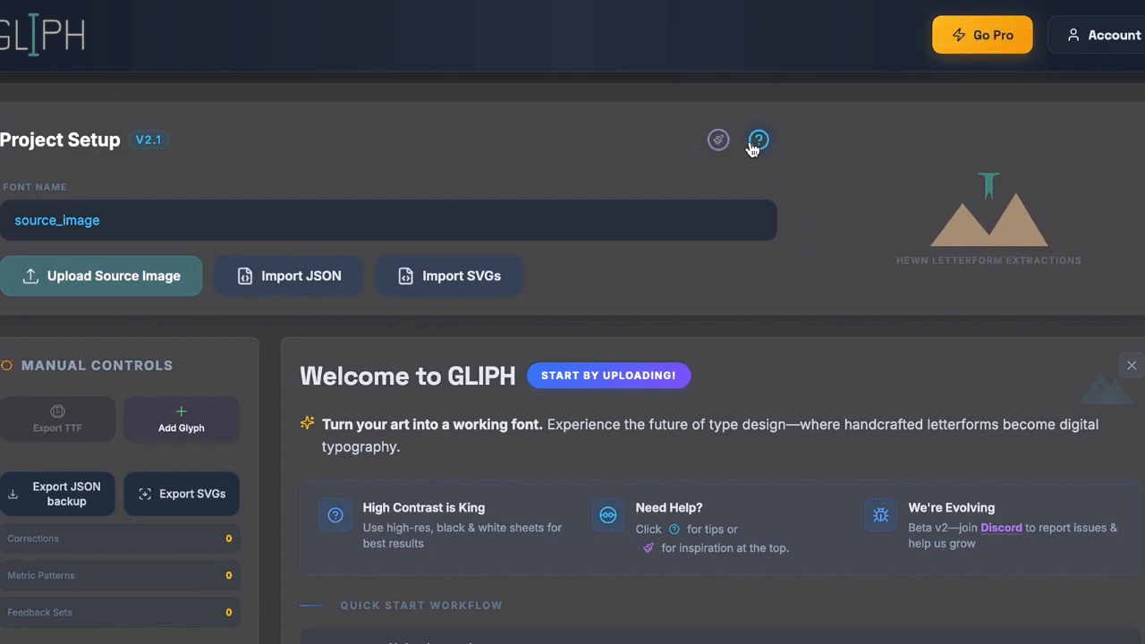
{"action": "left_click", "coordinate": [757, 141]}
{"action": "left_click", "coordinate": [719, 142]}
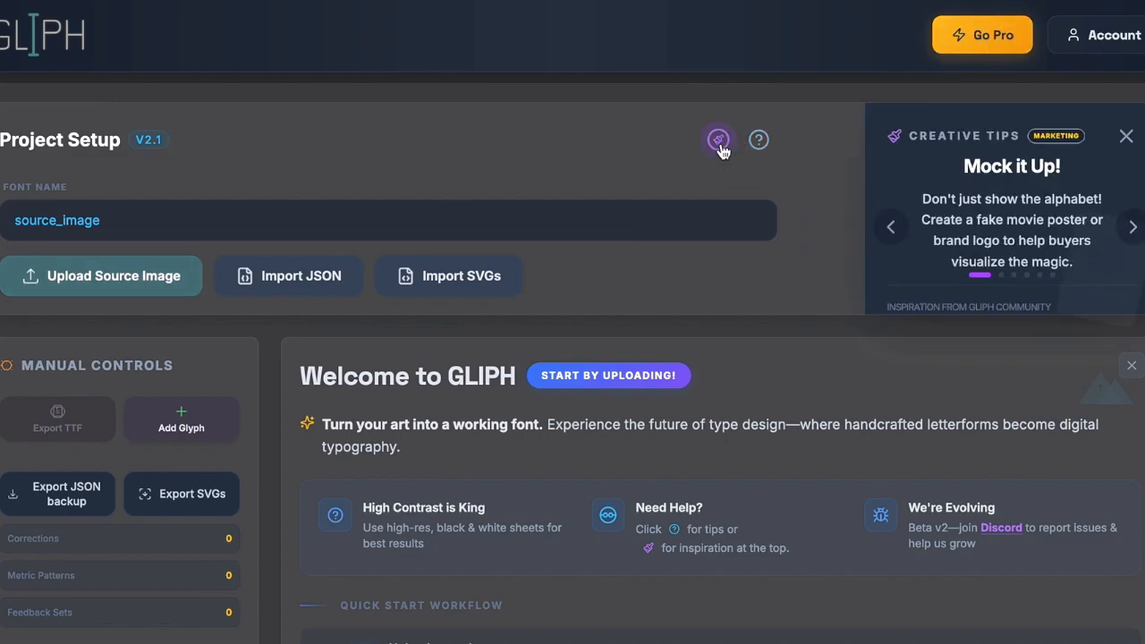
{"action": "left_click", "coordinate": [1133, 227]}
{"action": "left_click", "coordinate": [1135, 229]}
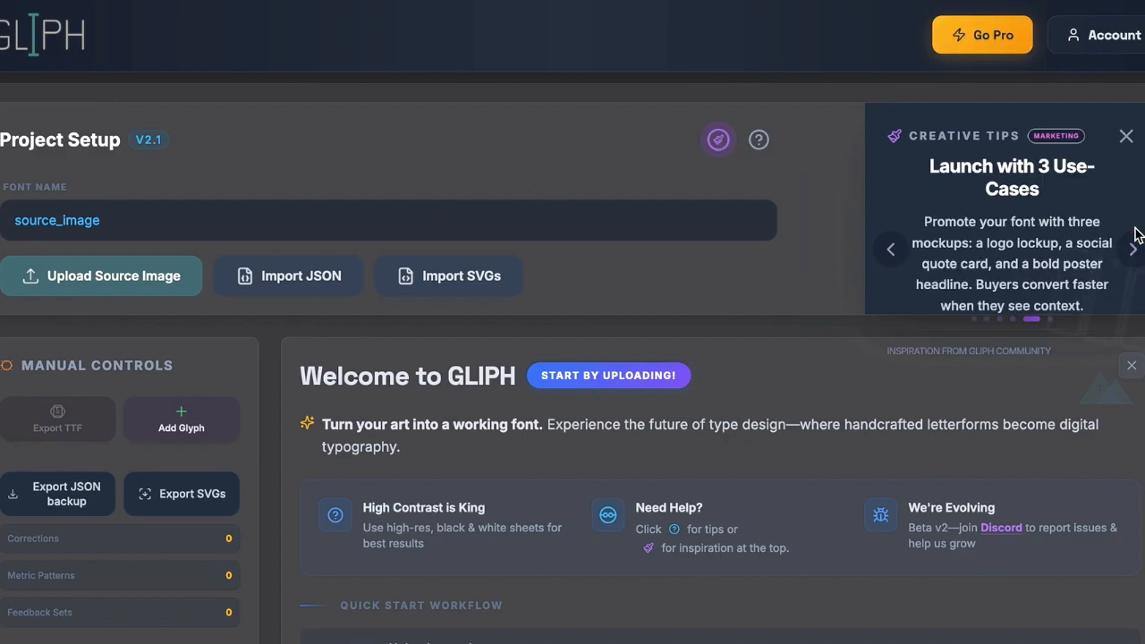
{"action": "left_click", "coordinate": [99, 277]}
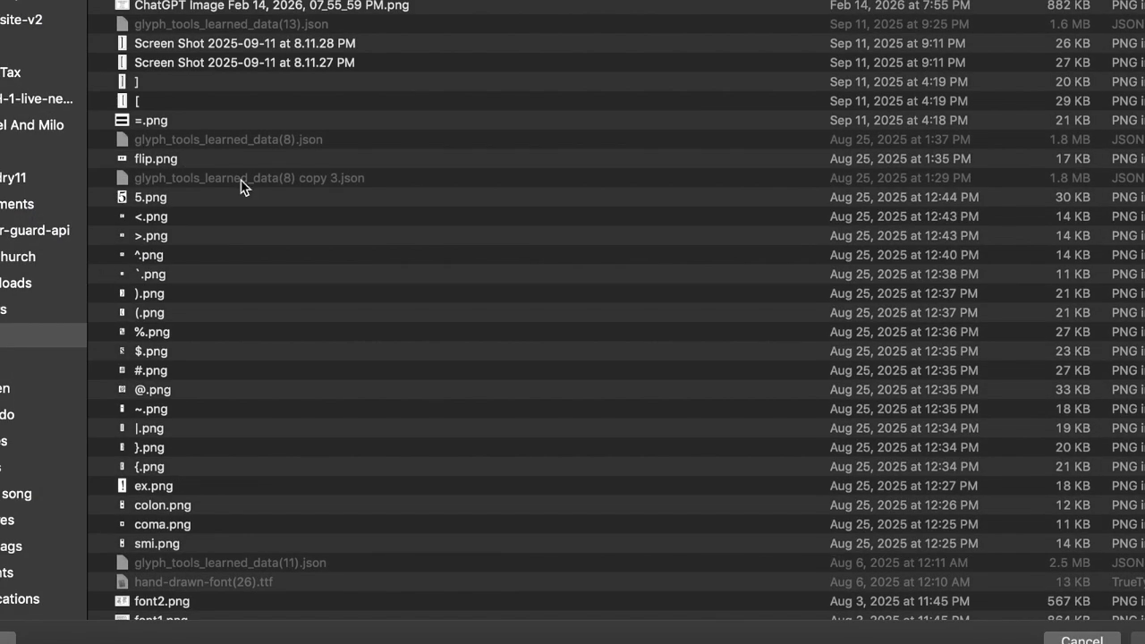
- Open the ChatGPT Image PNG from the file dialog as the source font sheet
{"action": "scroll", "coordinate": [286, 449], "scroll_direction": "down", "scroll_amount": 2}
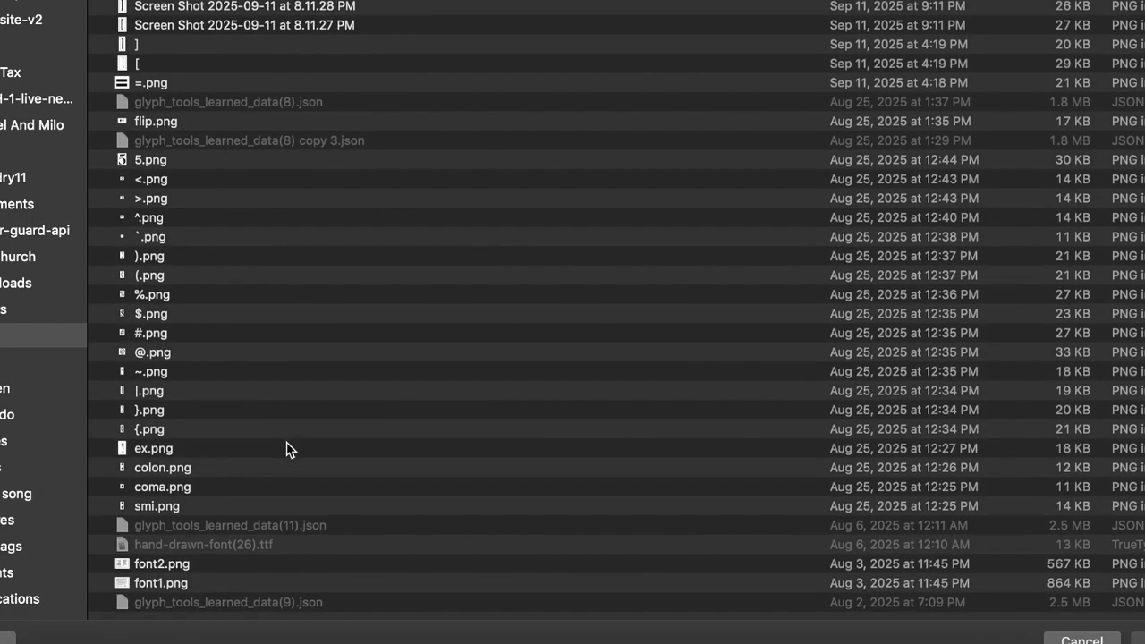
{"action": "scroll", "coordinate": [323, 315], "scroll_direction": "up", "scroll_amount": 2}
{"action": "left_click", "coordinate": [402, 13]}
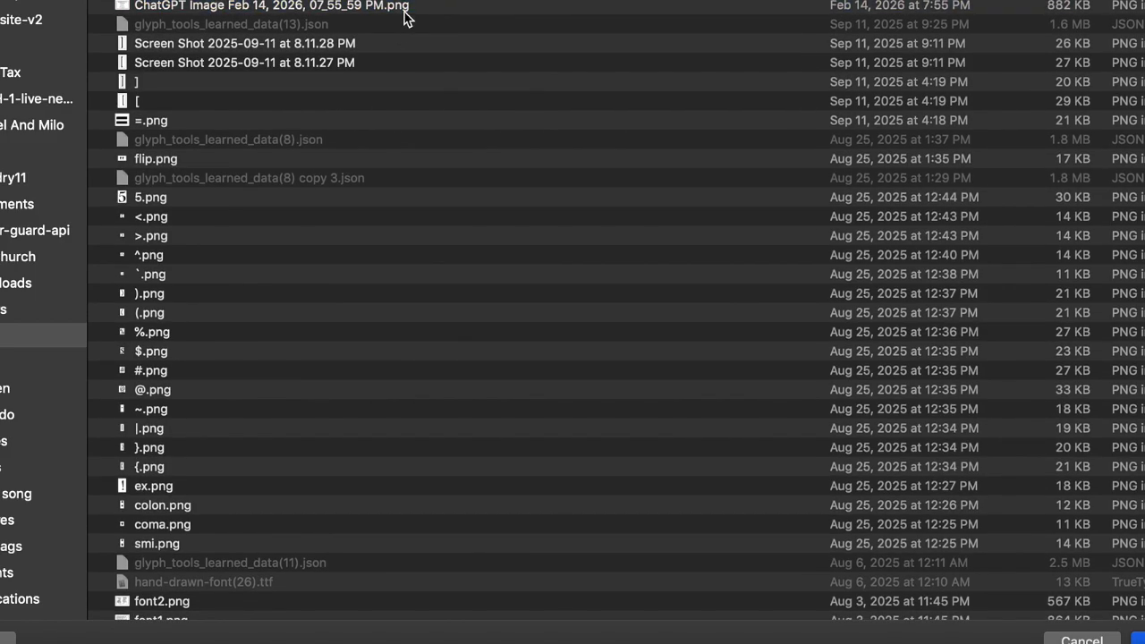
{"action": "double_click", "coordinate": [404, 11]}
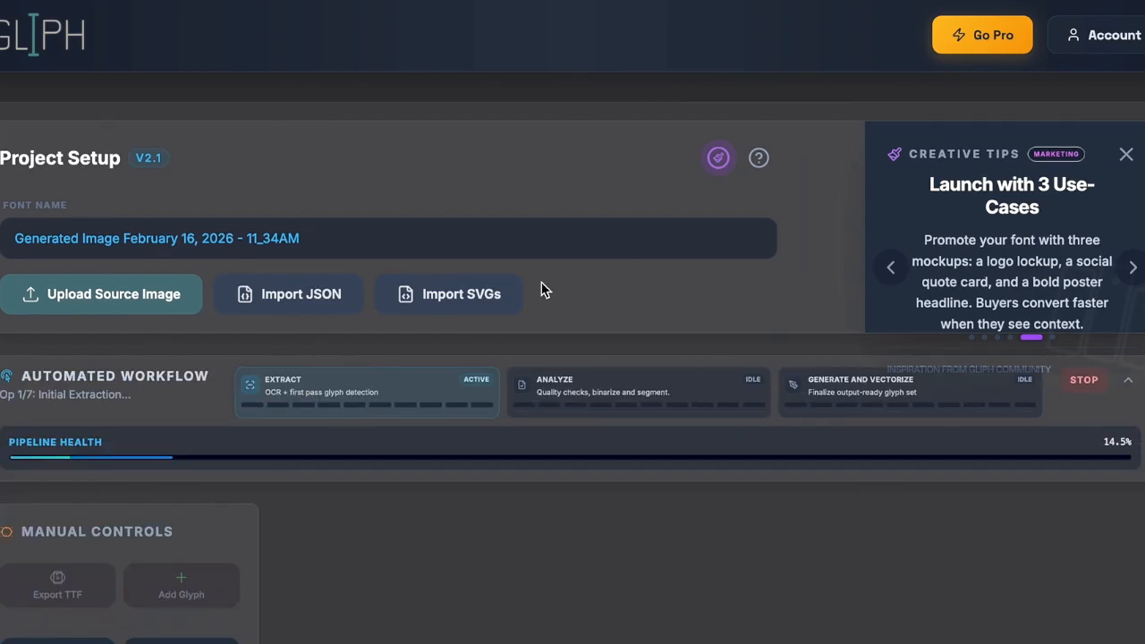
- Scroll the Extracted Vector Glyphs grid while extraction yields 35 glyphs, A–Z and a–j
{"action": "scroll", "coordinate": [541, 282], "scroll_direction": "down", "scroll_amount": 2}
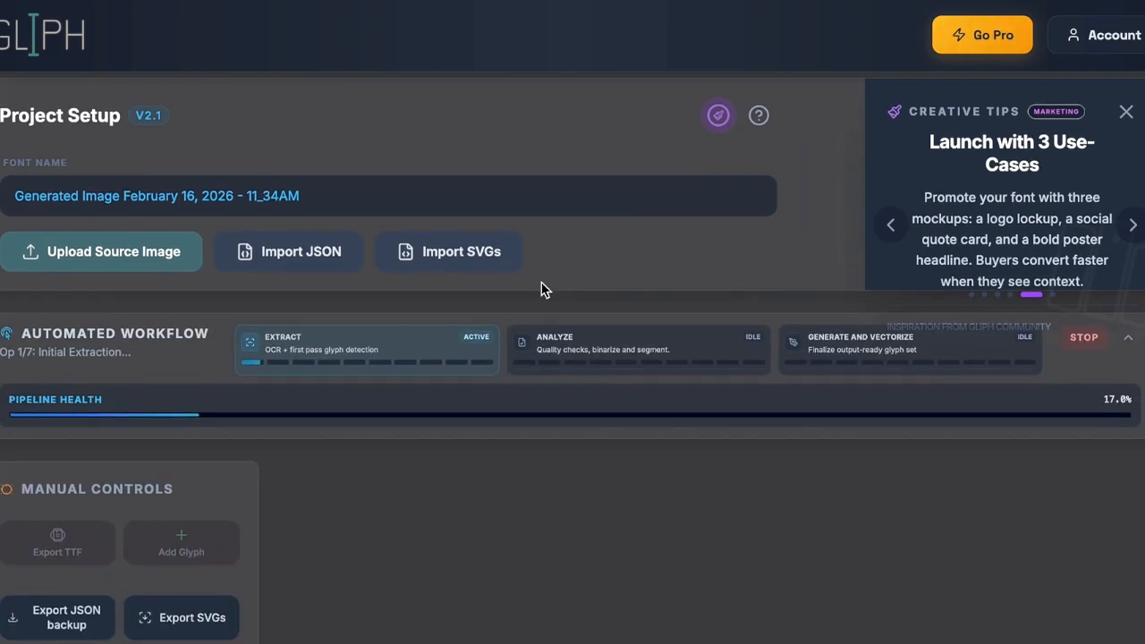
{"action": "scroll", "coordinate": [541, 285], "scroll_direction": "down", "scroll_amount": 1}
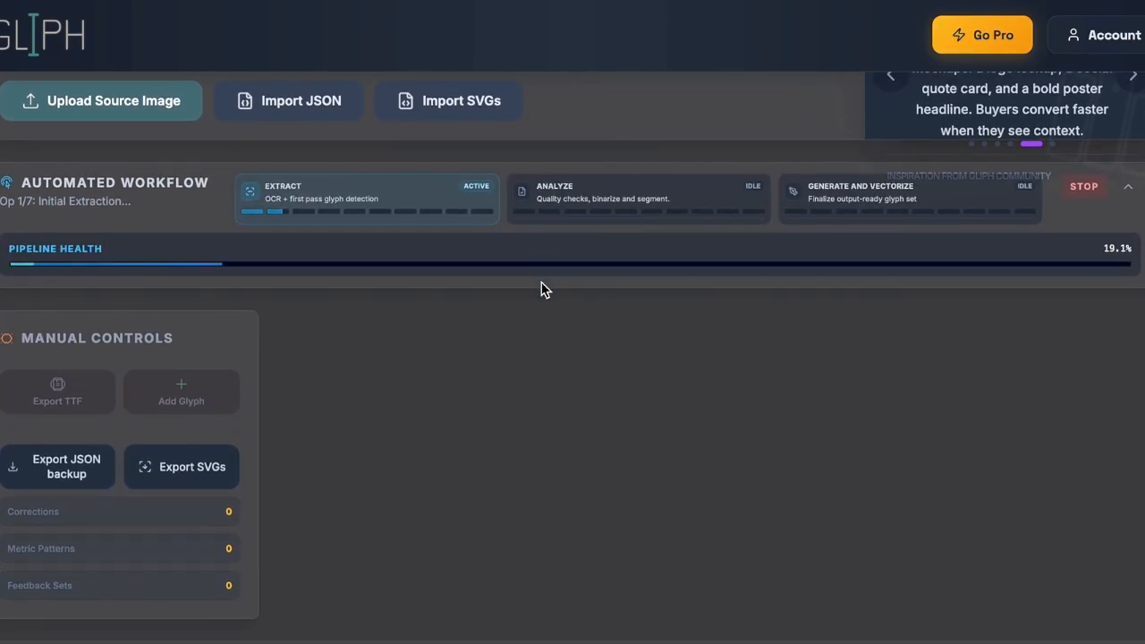
{"action": "scroll", "coordinate": [525, 396], "scroll_direction": "up", "scroll_amount": 1}
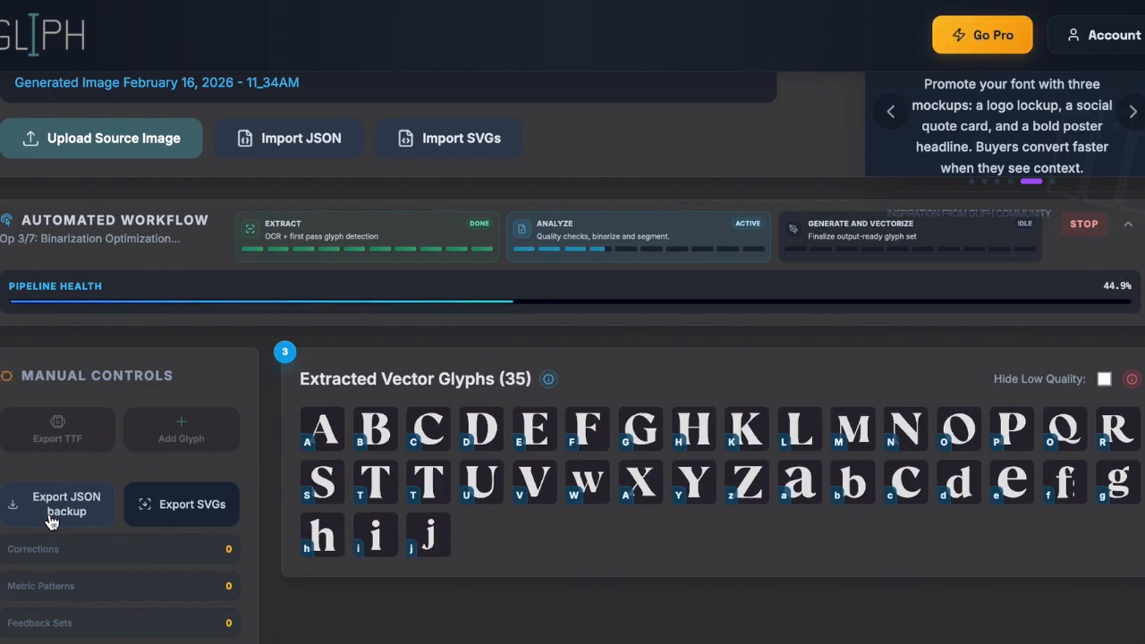
- Scroll the page while Analyze, Generate and Vectorize grow the set to 76 glyphs with digits and punctuation
{"action": "scroll", "coordinate": [51, 522], "scroll_direction": "down", "scroll_amount": 1}
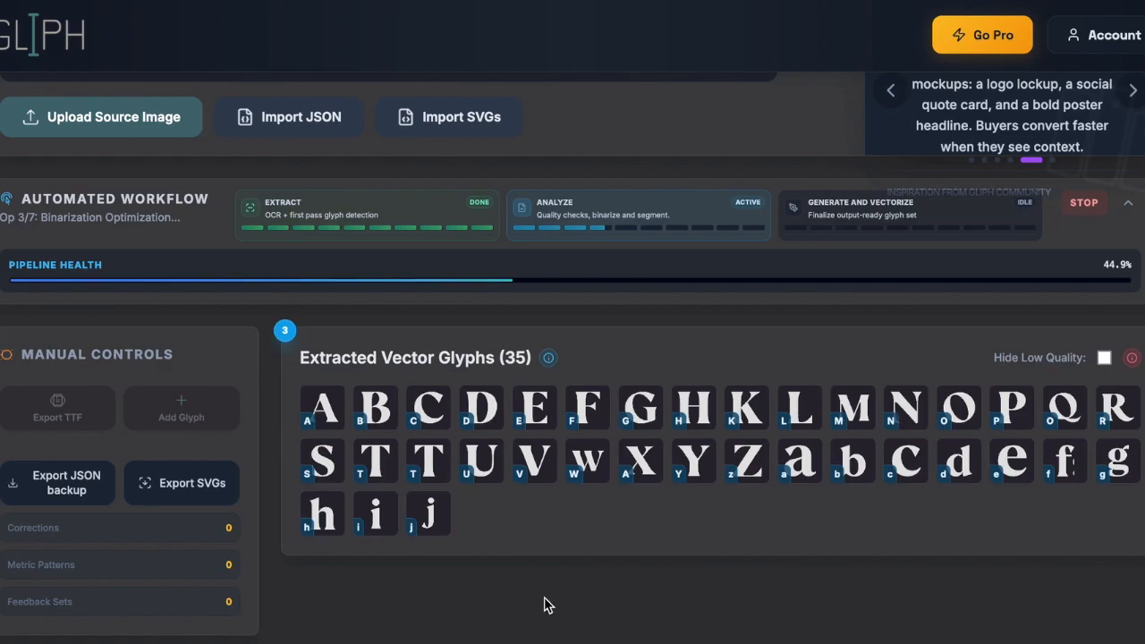
{"action": "scroll", "coordinate": [511, 592], "scroll_direction": "up", "scroll_amount": 3}
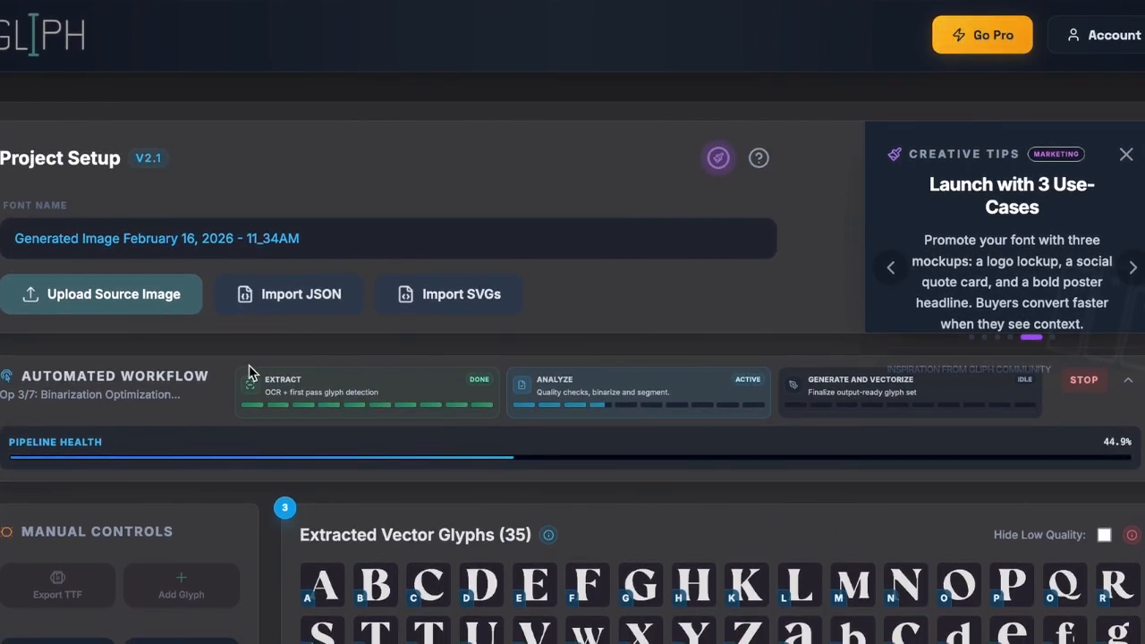
{"action": "scroll", "coordinate": [250, 372], "scroll_direction": "down", "scroll_amount": 2}
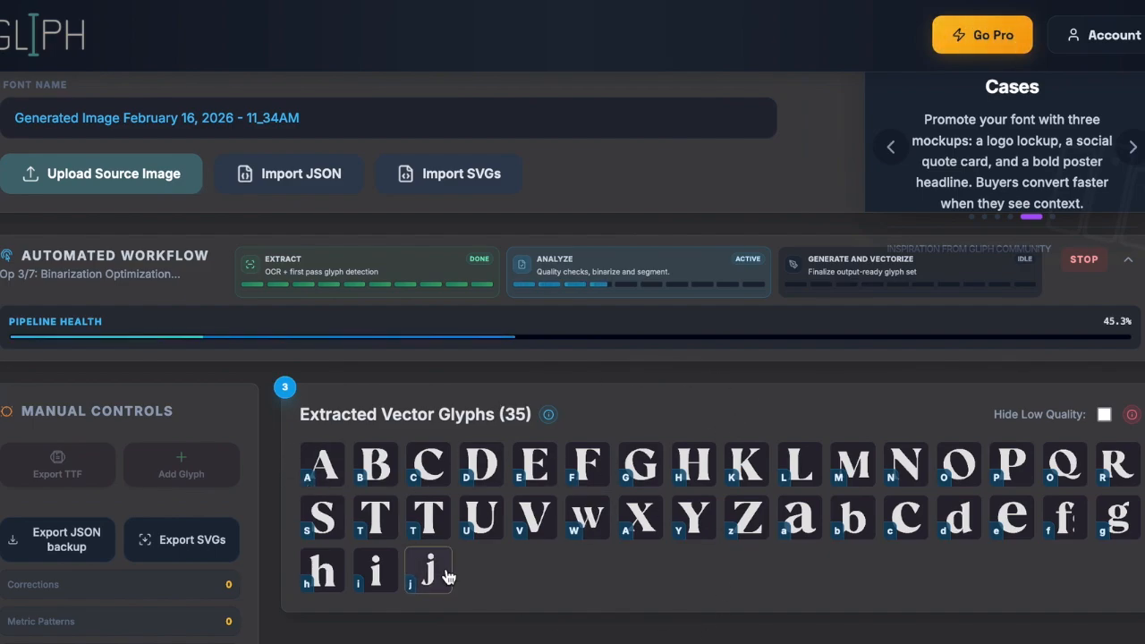
{"action": "scroll", "coordinate": [389, 490], "scroll_direction": "down", "scroll_amount": 1}
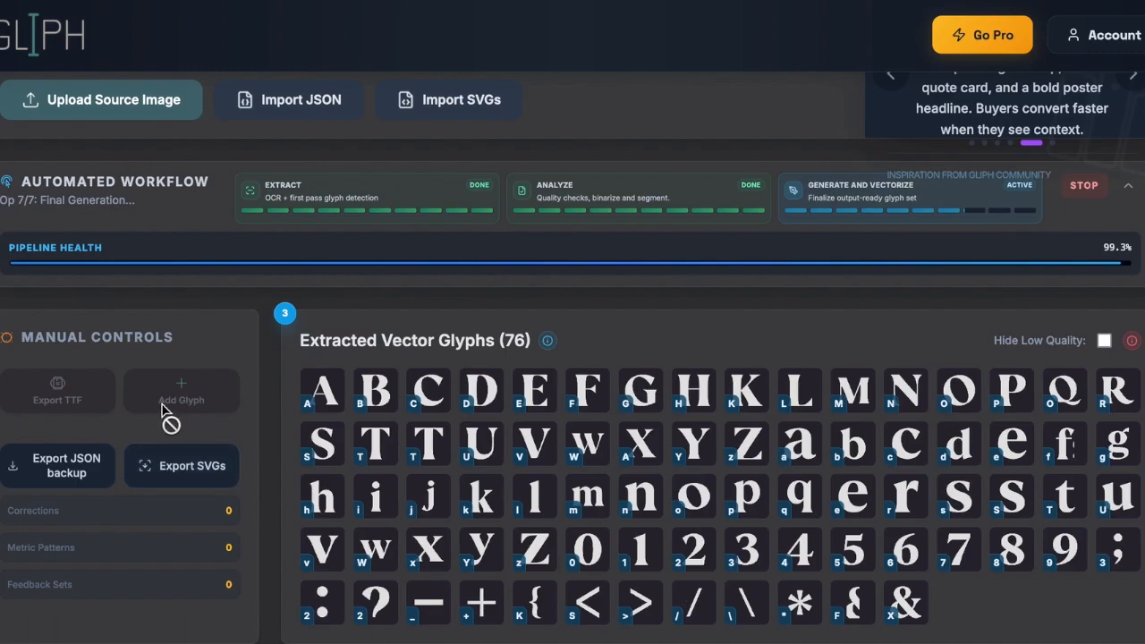
{"action": "scroll", "coordinate": [321, 440], "scroll_direction": "down", "scroll_amount": 1}
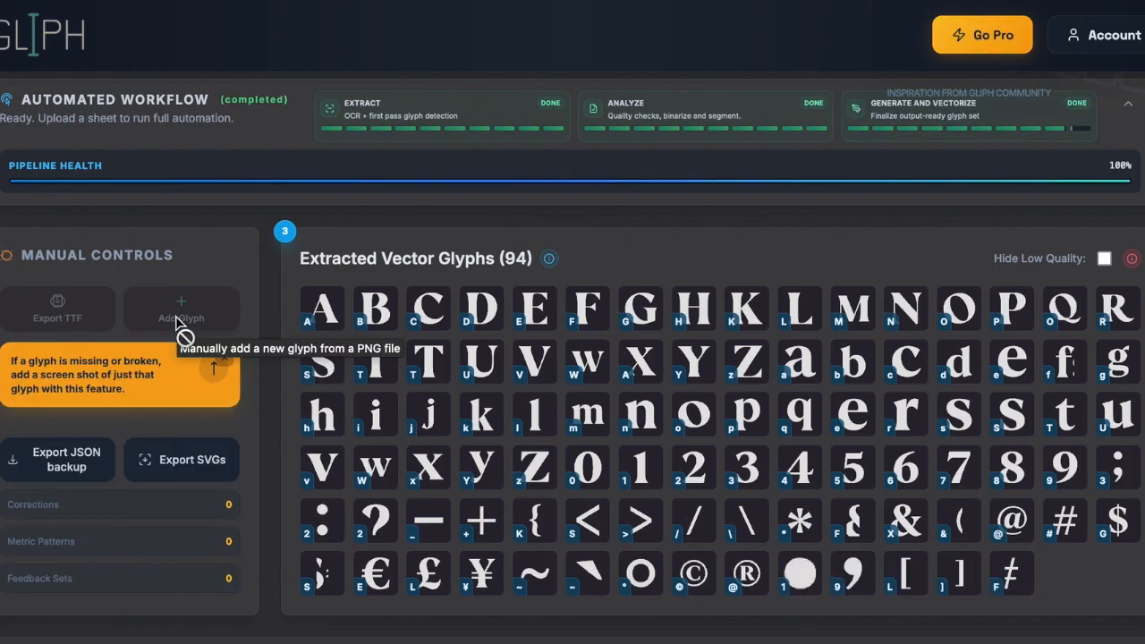
- Close the orange add-glyph hint and open the Labeling panel for lowercase g
{"action": "left_click", "coordinate": [217, 367]}
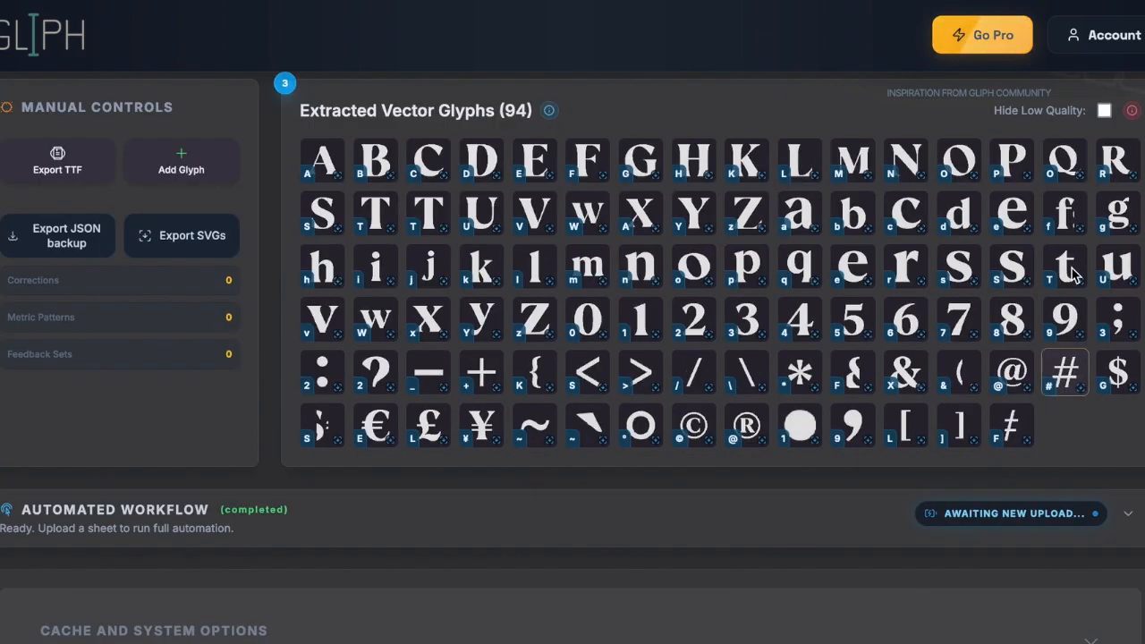
{"action": "scroll", "coordinate": [1072, 232], "scroll_direction": "up", "scroll_amount": 1}
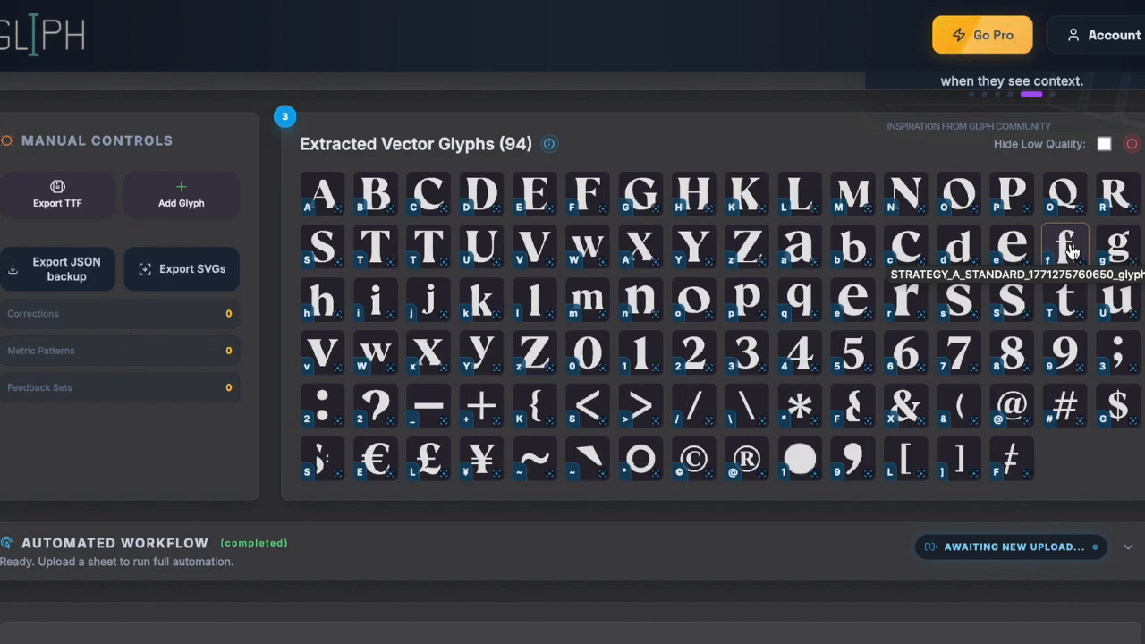
{"action": "left_click", "coordinate": [1118, 248]}
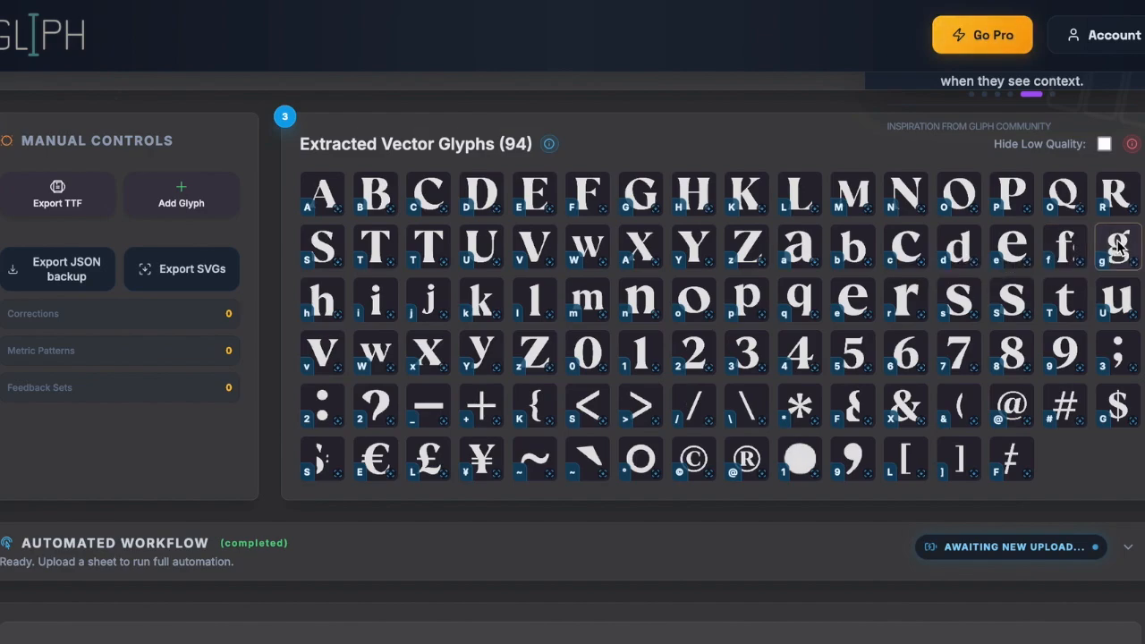
{"action": "scroll", "coordinate": [1121, 247], "scroll_direction": "up", "scroll_amount": 1}
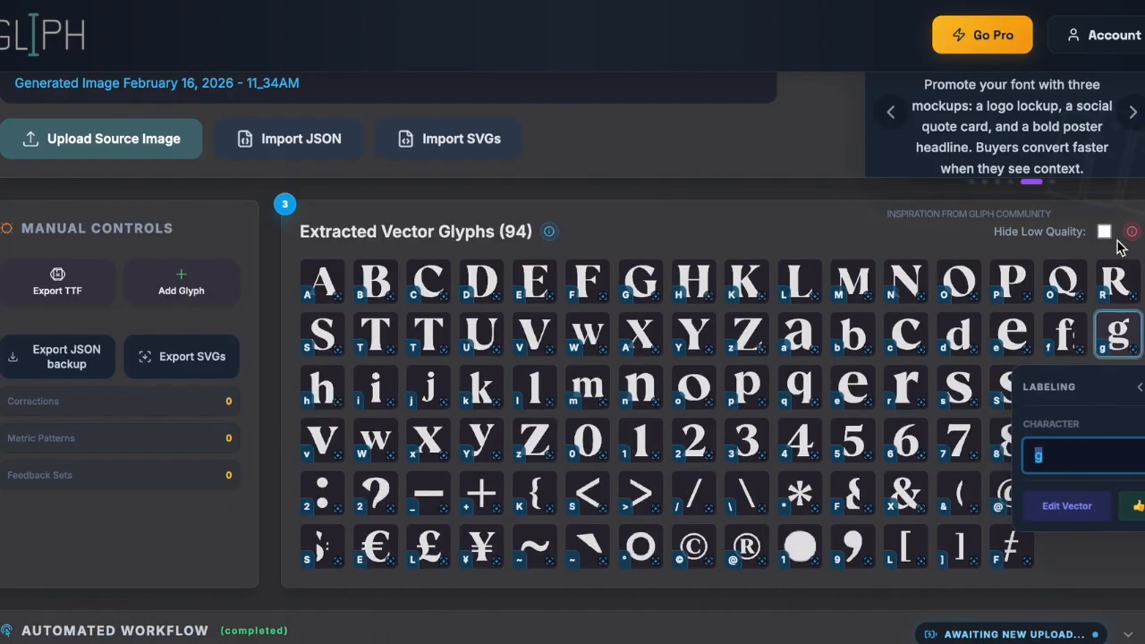
- Open the g glyph's vector editor and start nudging it upward
{"action": "left_click", "coordinate": [1053, 512]}
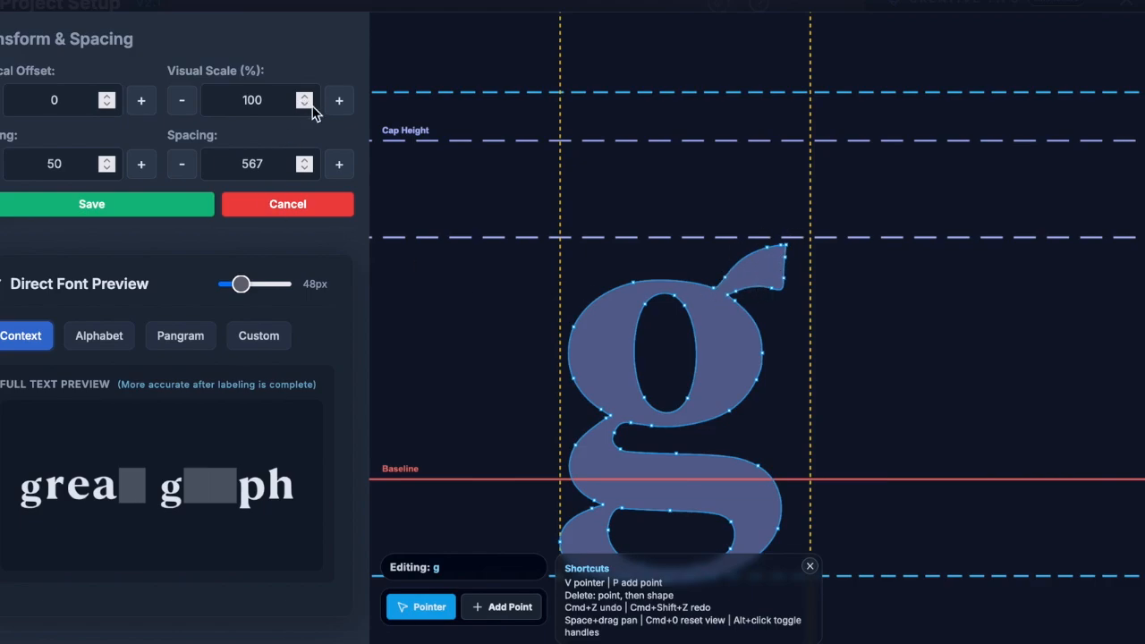
{"action": "left_click", "coordinate": [338, 108]}
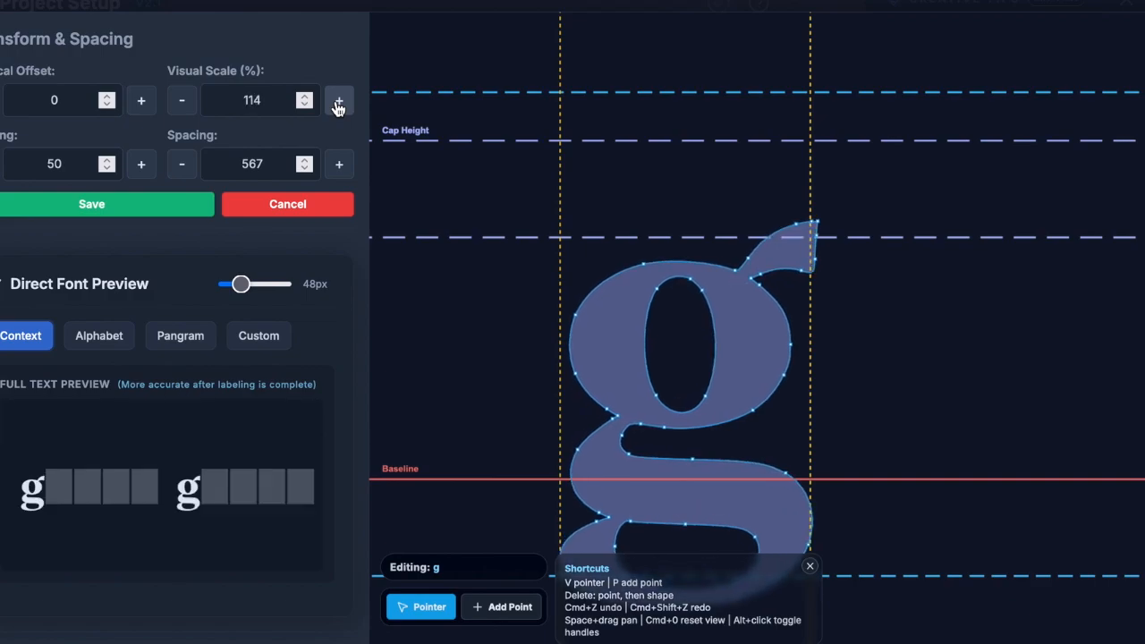
{"action": "left_click", "coordinate": [146, 106]}
{"action": "left_click", "coordinate": [146, 106]}
{"action": "left_click", "coordinate": [146, 106]}
{"action": "left_click", "coordinate": [146, 107]}
{"action": "left_click", "coordinate": [146, 107]}
{"action": "left_click", "coordinate": [146, 107]}
{"action": "left_click", "coordinate": [146, 107]}
{"action": "left_click", "coordinate": [146, 106]}
{"action": "left_click", "coordinate": [146, 107]}
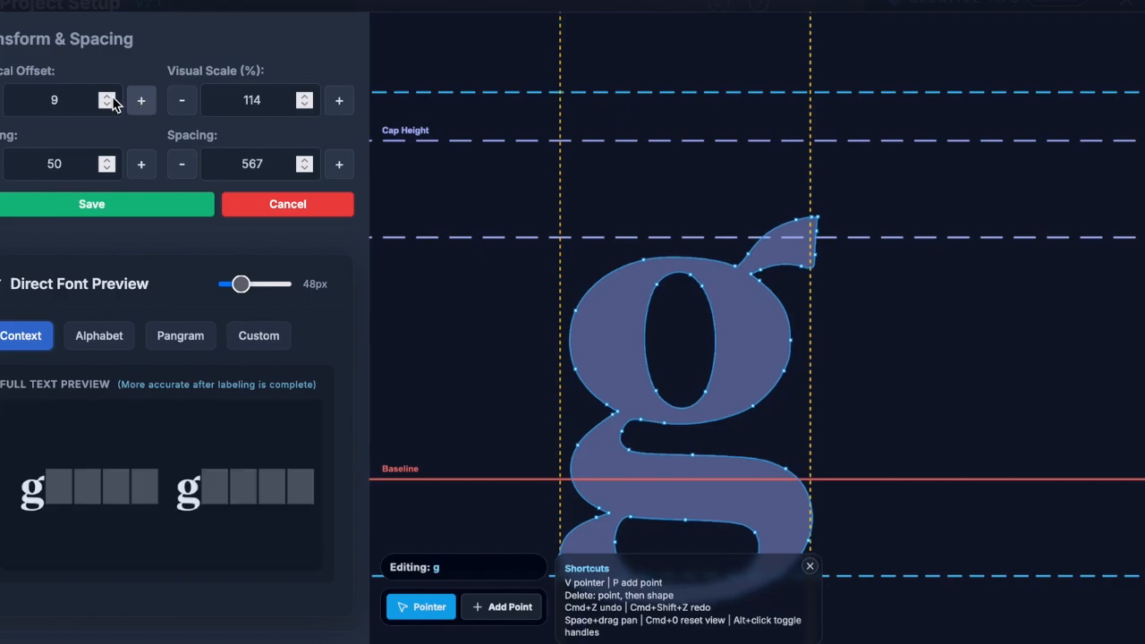
{"action": "left_click", "coordinate": [106, 95]}
- Set the g glyph's vertical offset to 55 and visual scale to 112%, then save
{"action": "left_click", "coordinate": [58, 104]}
{"action": "key", "text": "Up"}
{"action": "key", "text": "Up"}
{"action": "key", "text": "Up"}
{"action": "key", "text": "Up"}
{"action": "key", "text": "Up"}
{"action": "key", "text": "Up"}
{"action": "key", "text": "Up"}
{"action": "key", "text": "Up"}
{"action": "key", "text": "Up"}
{"action": "key", "text": "Up"}
{"action": "key", "text": "Up"}
{"action": "key", "text": "Up"}
{"action": "key", "text": "Up"}
{"action": "key", "text": "Up"}
{"action": "key", "text": "Up"}
{"action": "key", "text": "Up"}
{"action": "key", "text": "Up"}
{"action": "key", "text": "Up"}
{"action": "key", "text": "Up"}
{"action": "key", "text": "Up"}
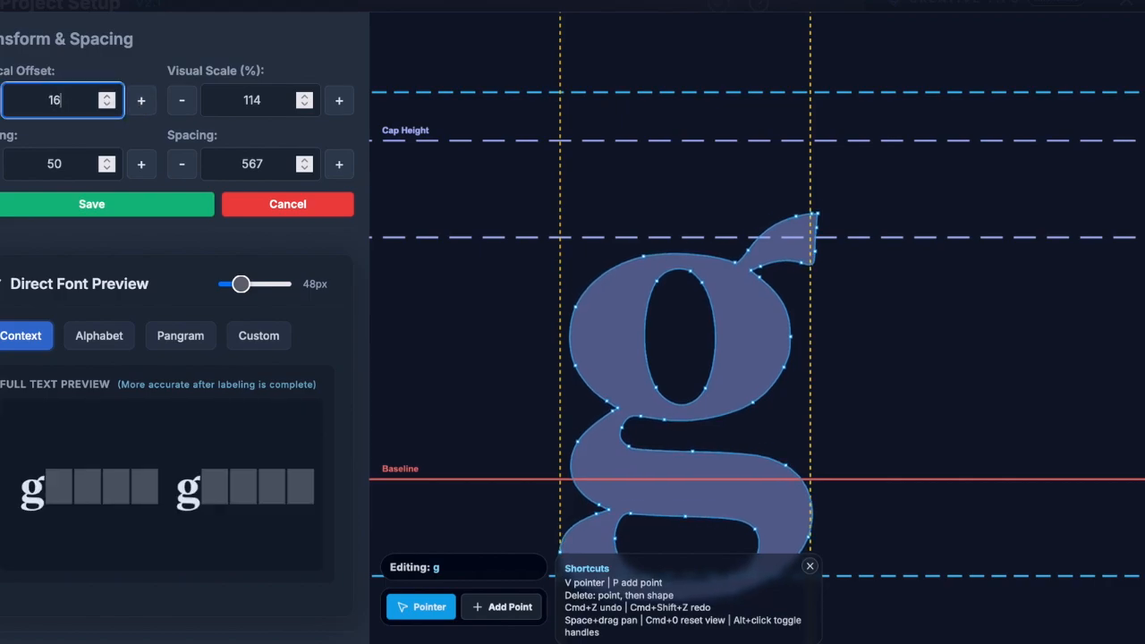
{"action": "key", "text": "Up"}
{"action": "key", "text": "Up"}
{"action": "key", "text": "Up"}
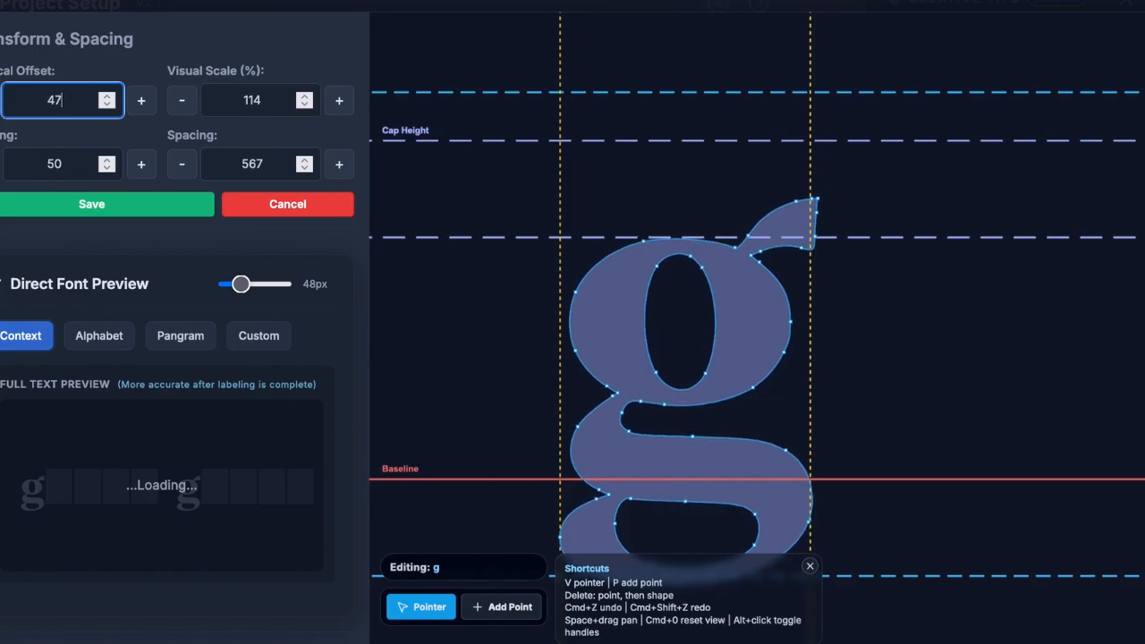
{"action": "left_click", "coordinate": [811, 568]}
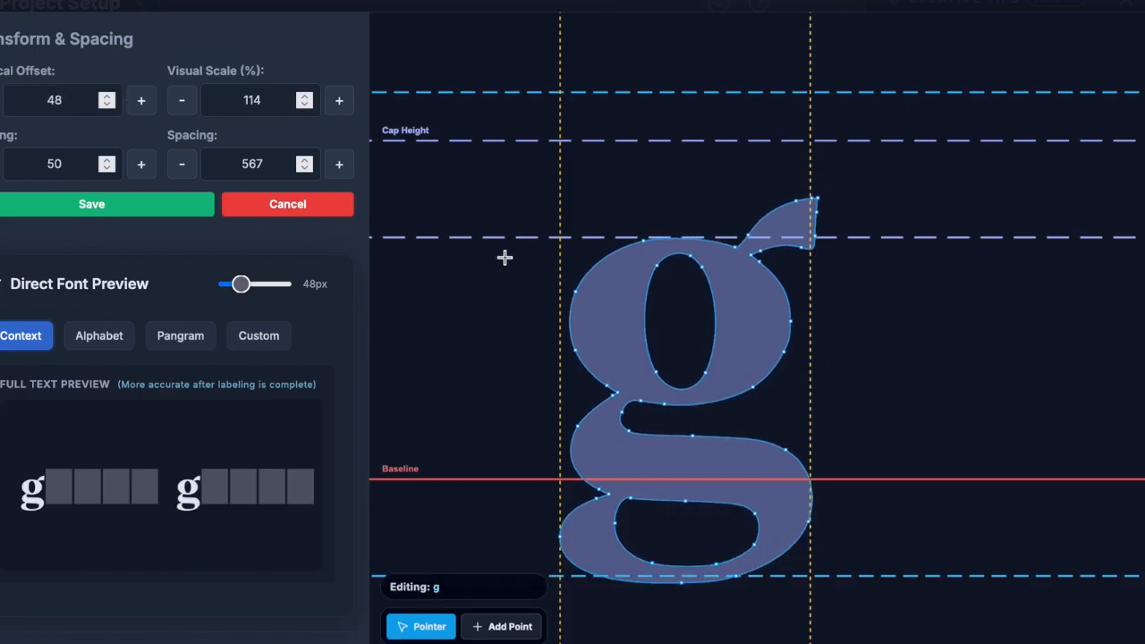
{"action": "left_click", "coordinate": [89, 104]}
{"action": "key", "text": "Up"}
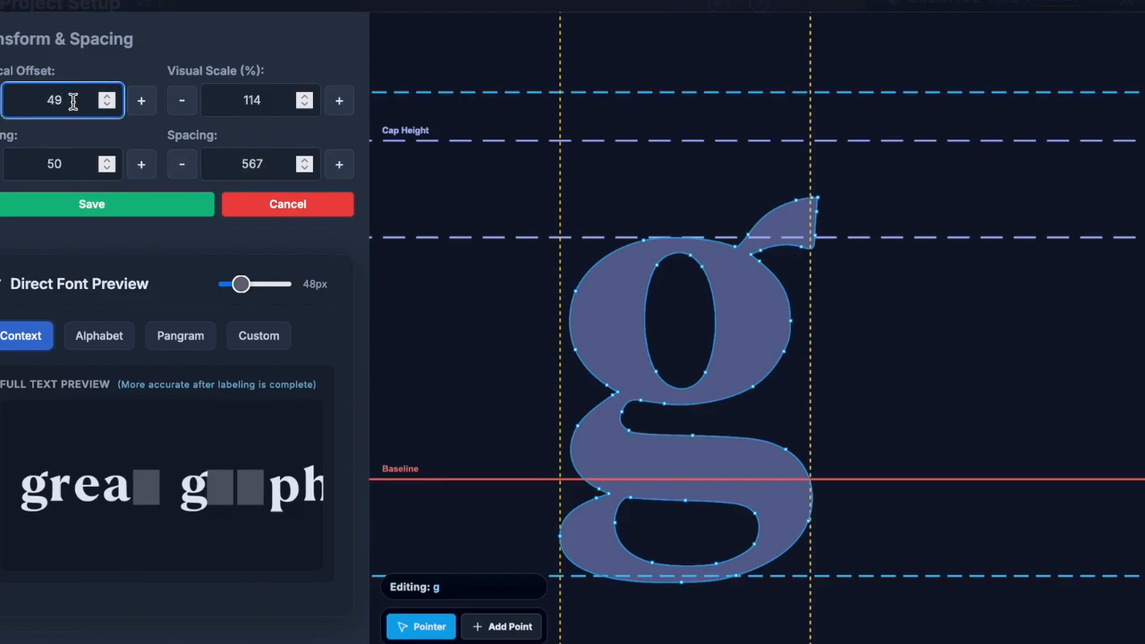
{"action": "key", "text": "Up"}
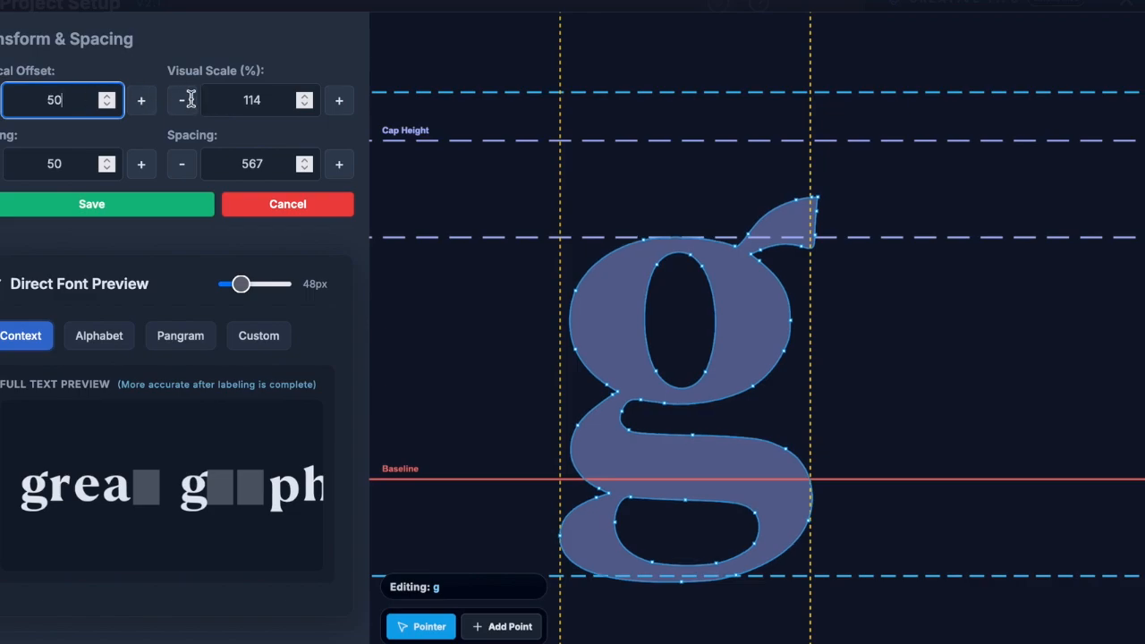
{"action": "key", "text": "Up"}
{"action": "key", "text": "Up"}
{"action": "key", "text": "Up"}
{"action": "key", "text": "Up"}
{"action": "key", "text": "Up"}
{"action": "left_click", "coordinate": [254, 101]}
{"action": "key", "text": "Down"}
{"action": "key", "text": "Down"}
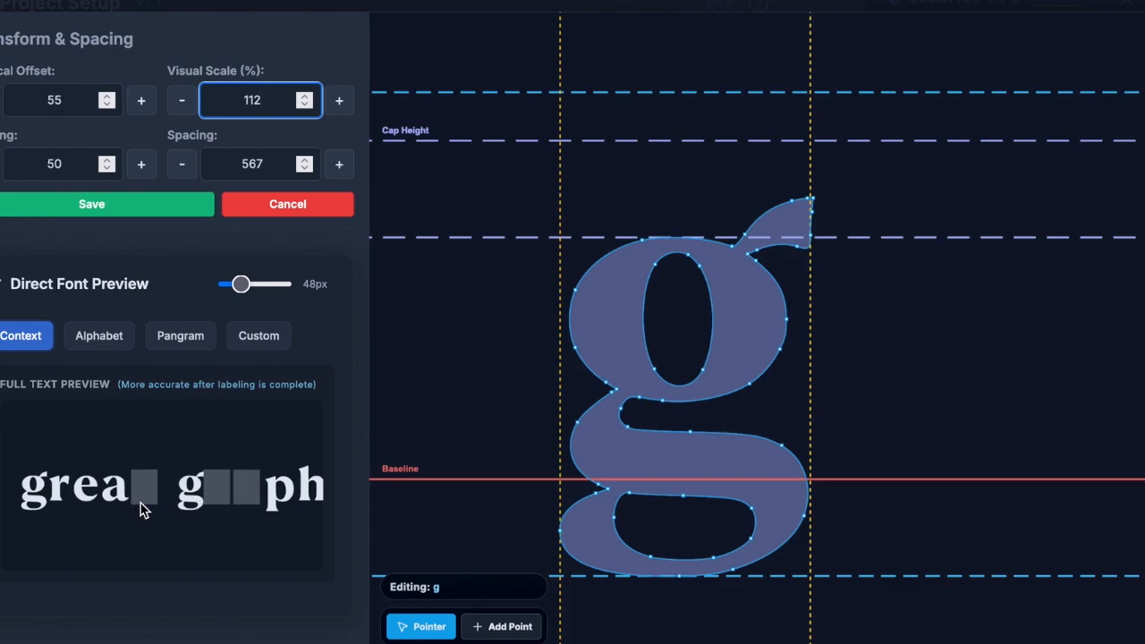
{"action": "left_click", "coordinate": [172, 207]}
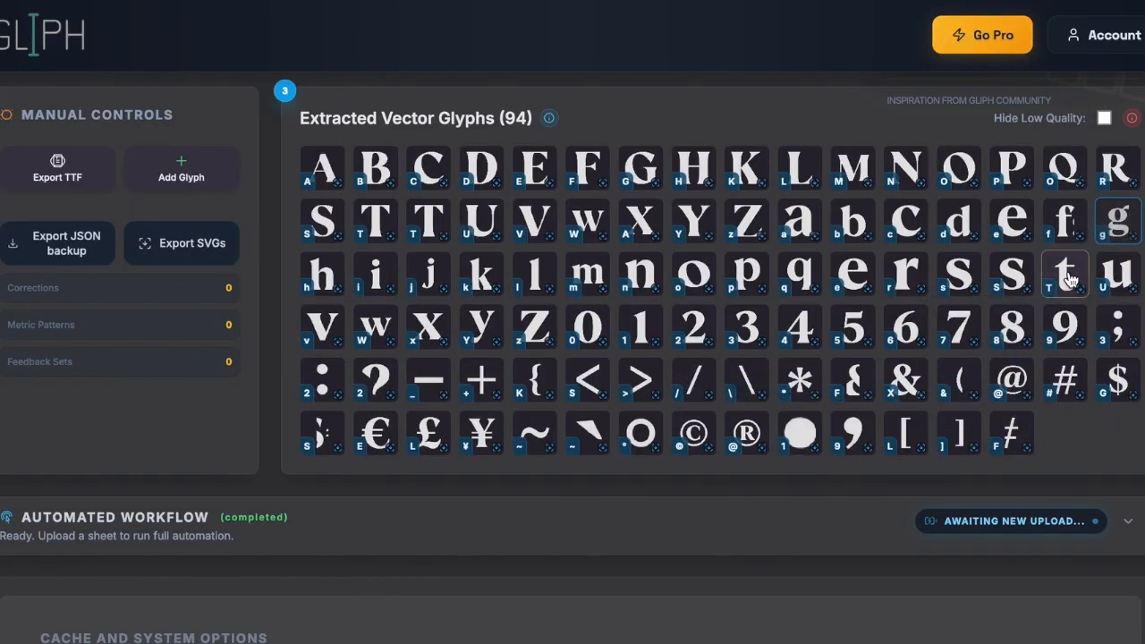
- Relabel the t glyph's Character field as lowercase t
{"action": "left_click", "coordinate": [1060, 281]}
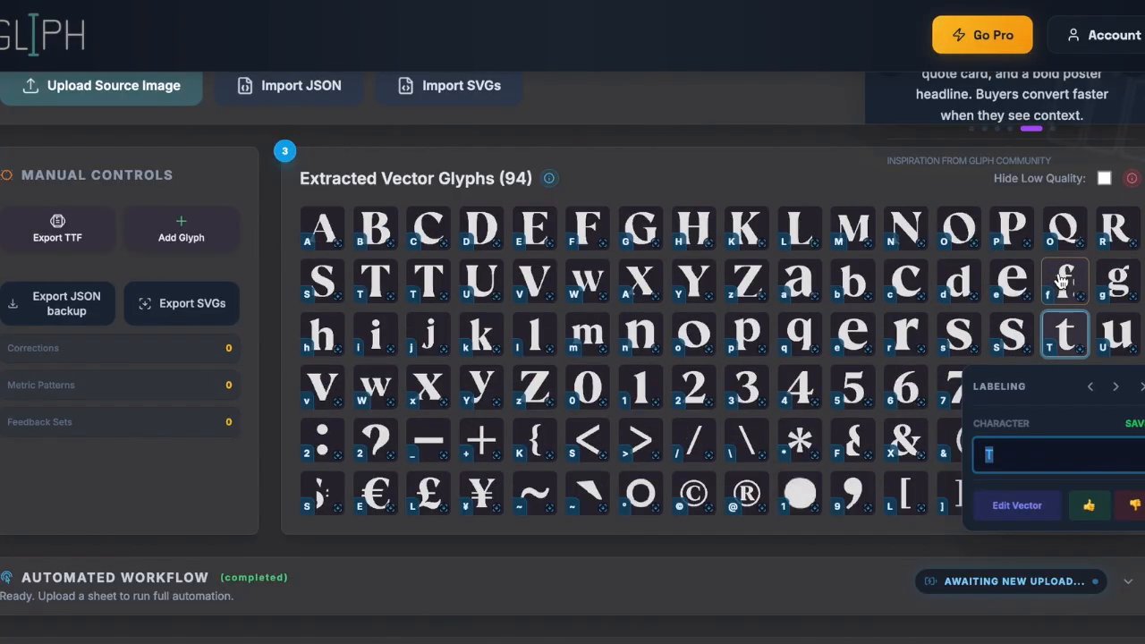
{"action": "scroll", "coordinate": [1020, 501], "scroll_direction": "down", "scroll_amount": 1}
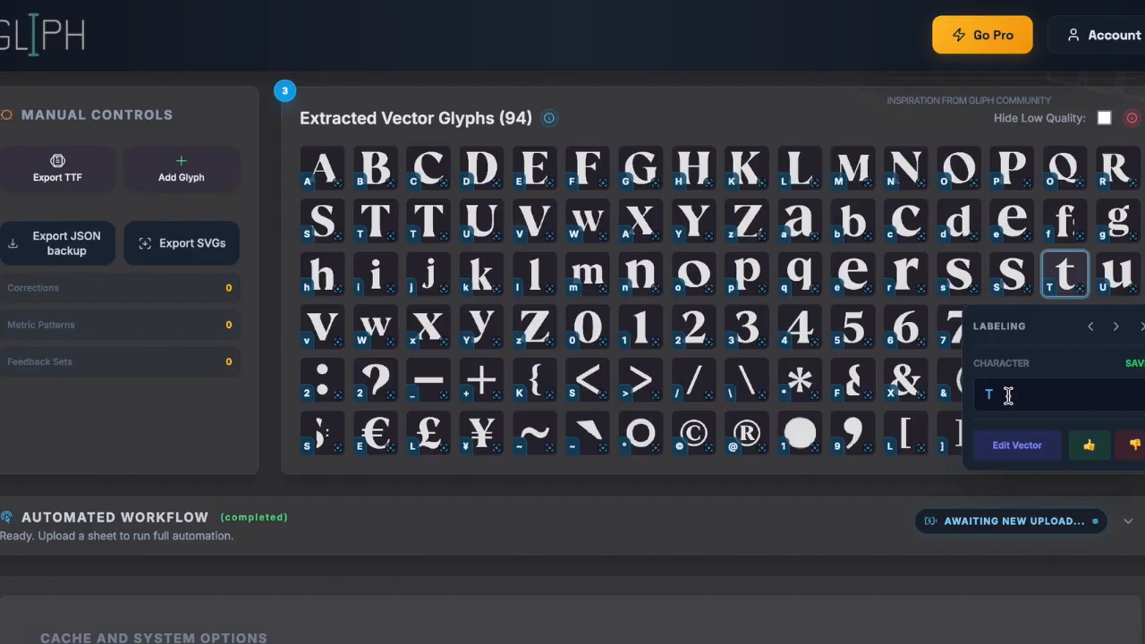
{"action": "type", "text": "t"}
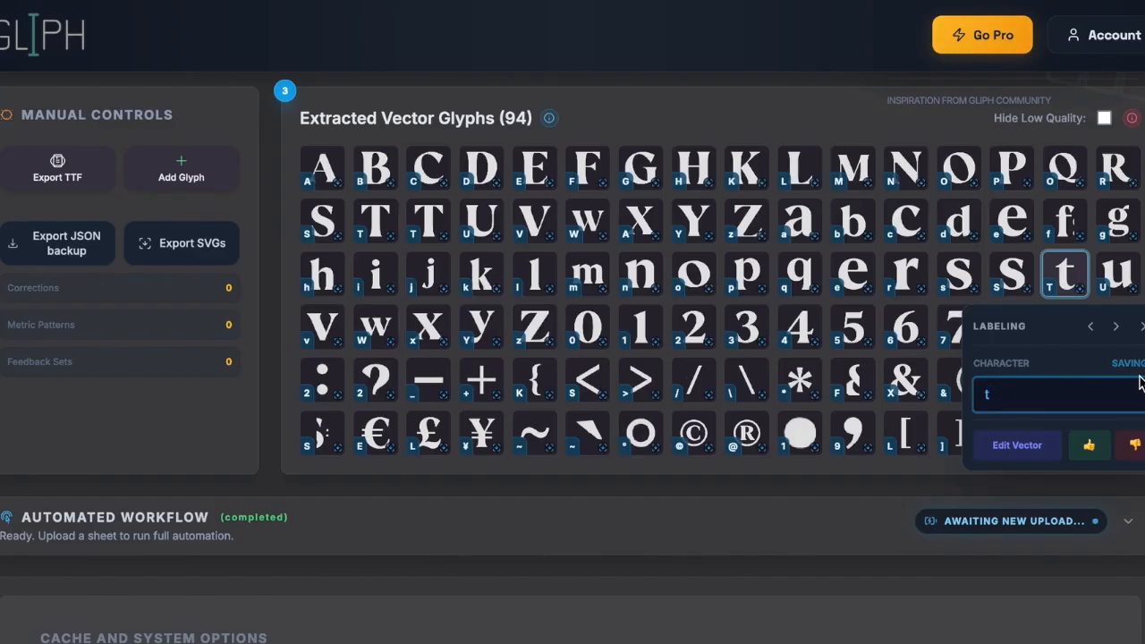
{"action": "key", "text": "BackSpace"}
{"action": "type", "text": "t"}
{"action": "left_click", "coordinate": [1142, 326]}
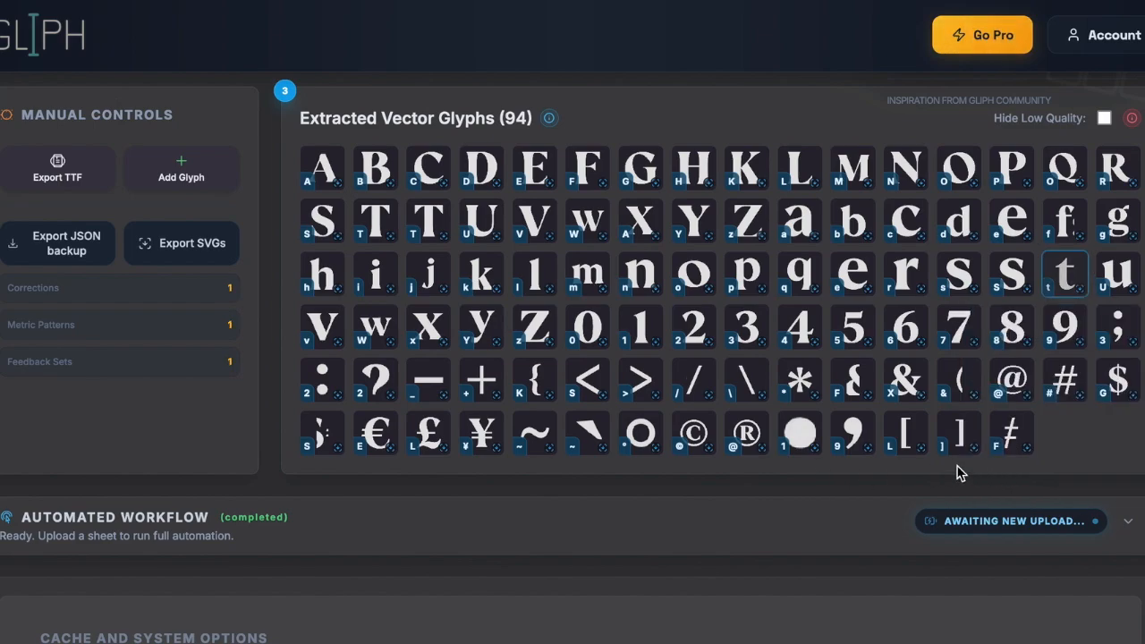
- Give the first bottom-row glyph, labeled S, a thumbs-down poor-quality rating
{"action": "left_click", "coordinate": [323, 447]}
{"action": "left_click", "coordinate": [392, 507]}
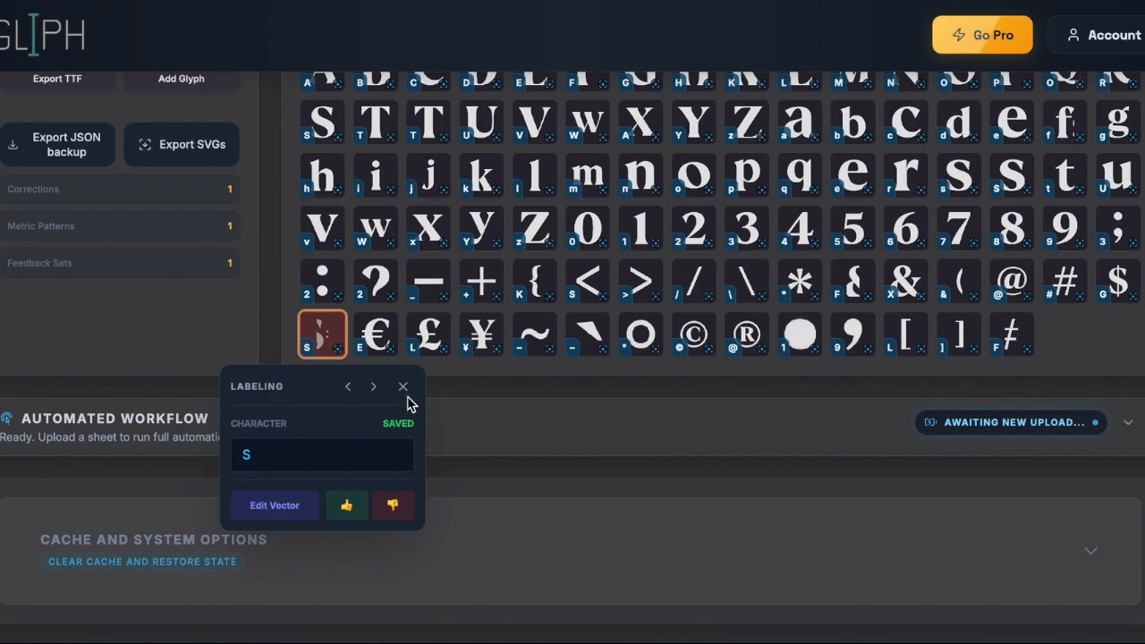
{"action": "left_click", "coordinate": [652, 425]}
{"action": "scroll", "coordinate": [652, 426], "scroll_direction": "up", "scroll_amount": 2}
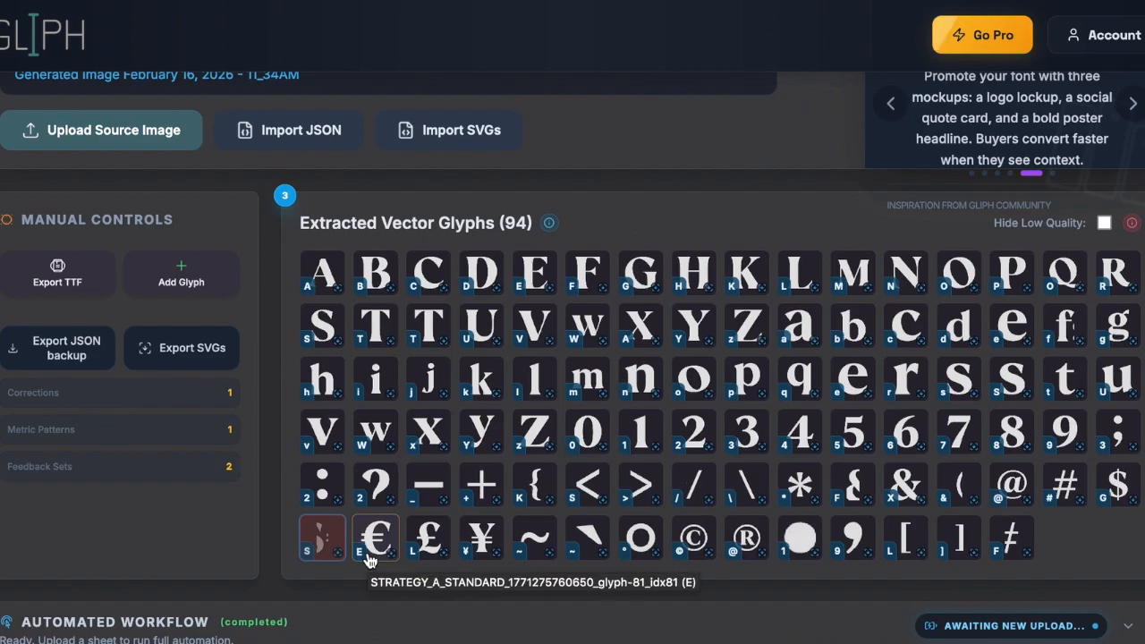
{"action": "scroll", "coordinate": [371, 559], "scroll_direction": "down", "scroll_amount": 1}
- Relabel the euro glyph as € instead of E using the Keyboard Viewer's special characters
{"action": "left_click", "coordinate": [381, 508]}
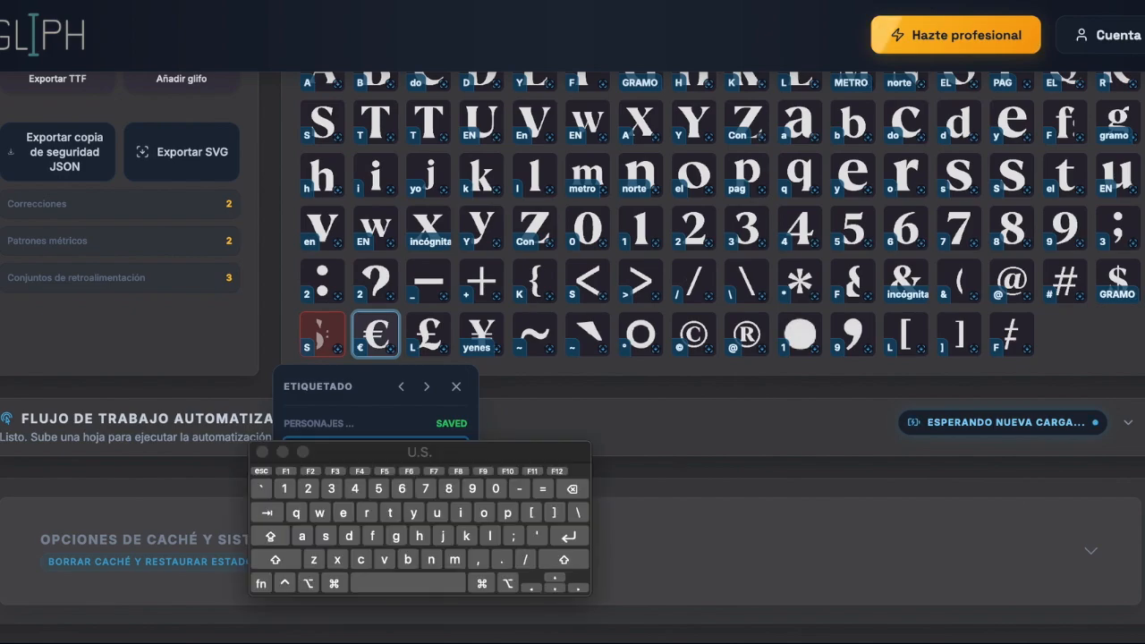
{"action": "left_click_drag", "start_coordinate": [507, 450], "coordinate": [828, 420]}
{"action": "key", "text": "alt"}
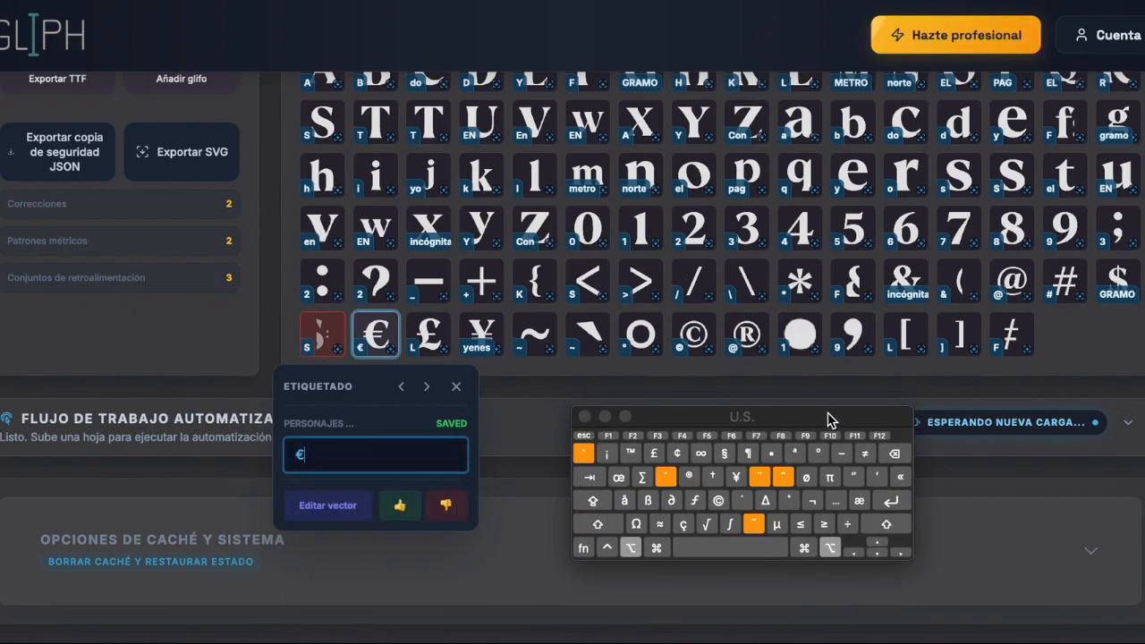
{"action": "key", "text": "alt"}
{"action": "key", "text": "alt"}
{"action": "key", "text": "shift"}
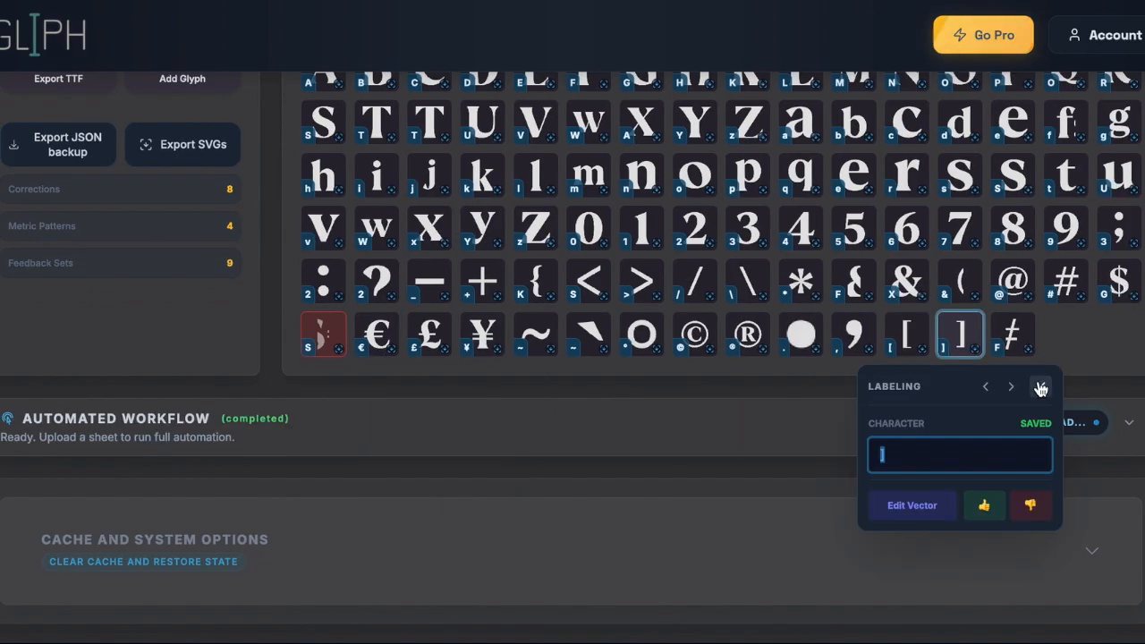
{"action": "left_click", "coordinate": [1040, 385]}
- Give the question-mark glyph a thumbs-down rating for poor quality
{"action": "scroll", "coordinate": [586, 387], "scroll_direction": "up", "scroll_amount": 3}
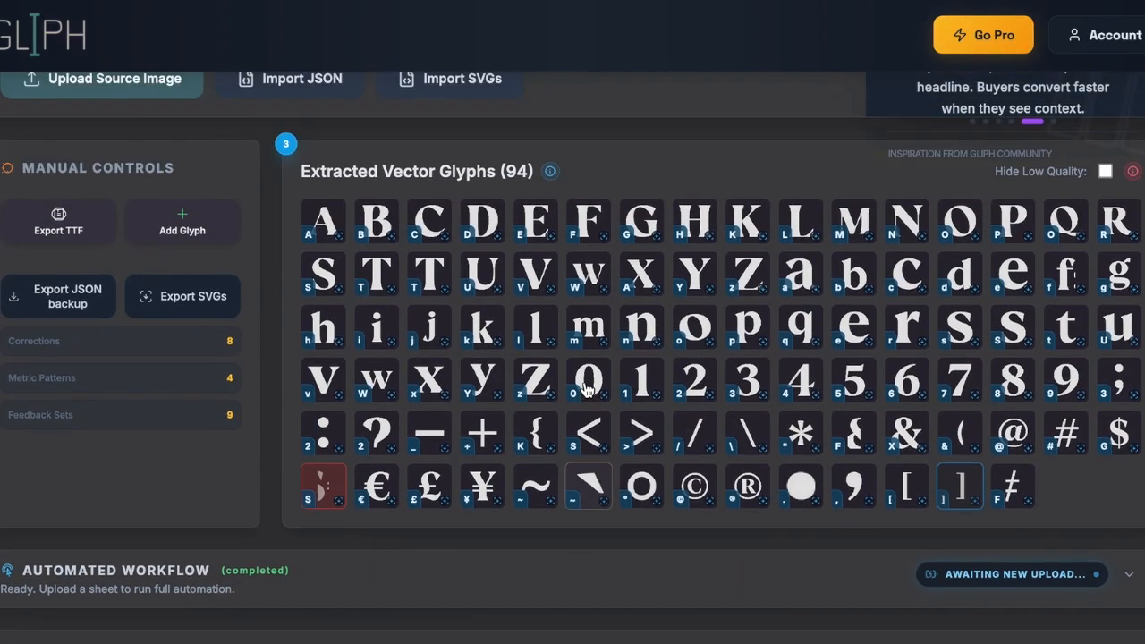
{"action": "left_click", "coordinate": [377, 468]}
{"action": "left_click", "coordinate": [445, 509]}
{"action": "scroll", "coordinate": [623, 491], "scroll_direction": "up", "scroll_amount": 3}
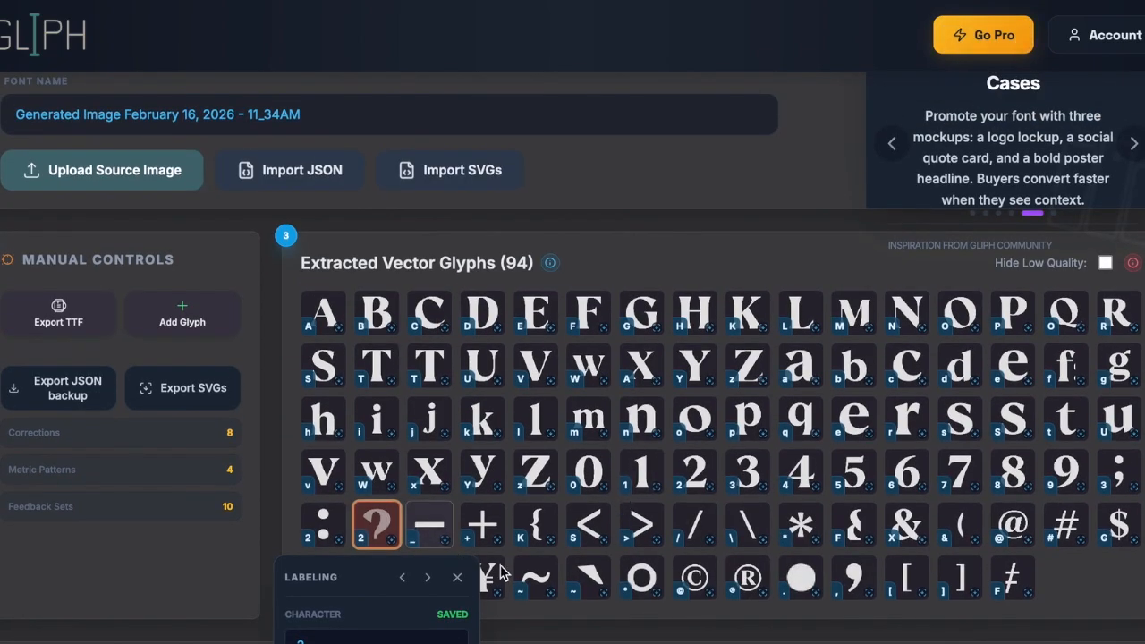
- Open the f glyph's outline and delete both stray slivers to the right of the letter
{"action": "left_click", "coordinate": [1066, 365]}
{"action": "scroll", "coordinate": [1029, 375], "scroll_direction": "down", "scroll_amount": 2}
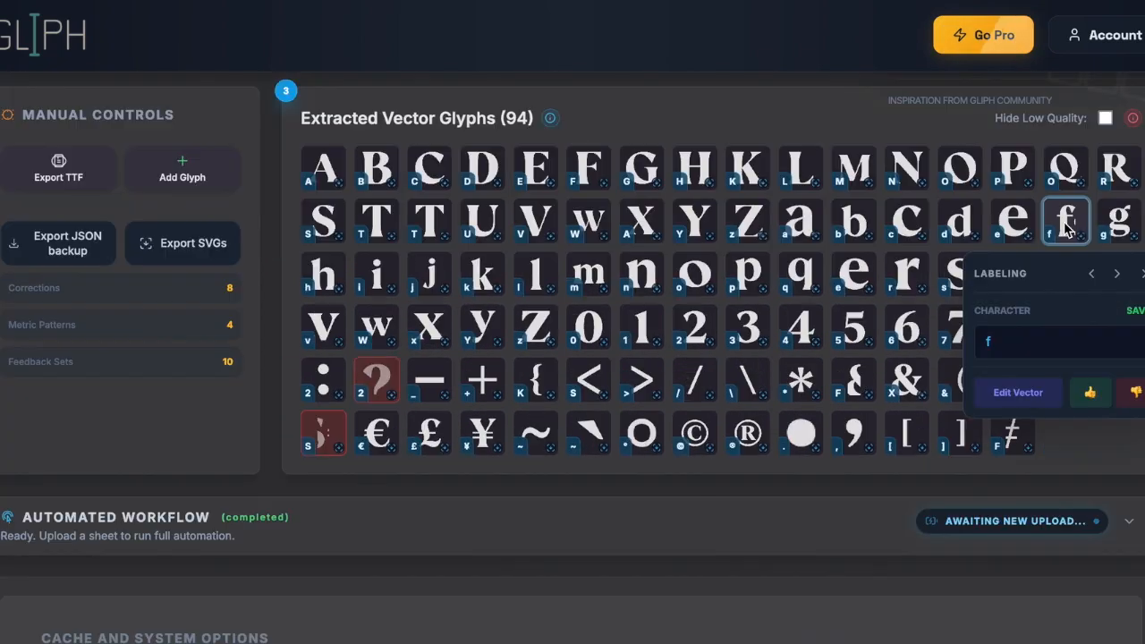
{"action": "left_click", "coordinate": [1018, 393]}
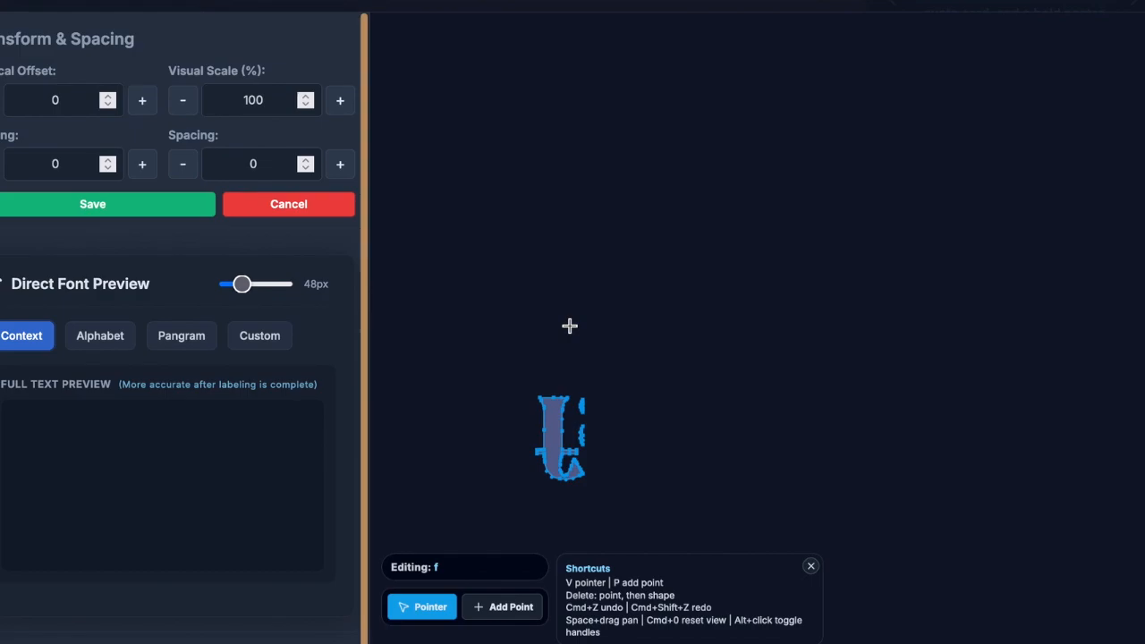
{"action": "left_click", "coordinate": [748, 323]}
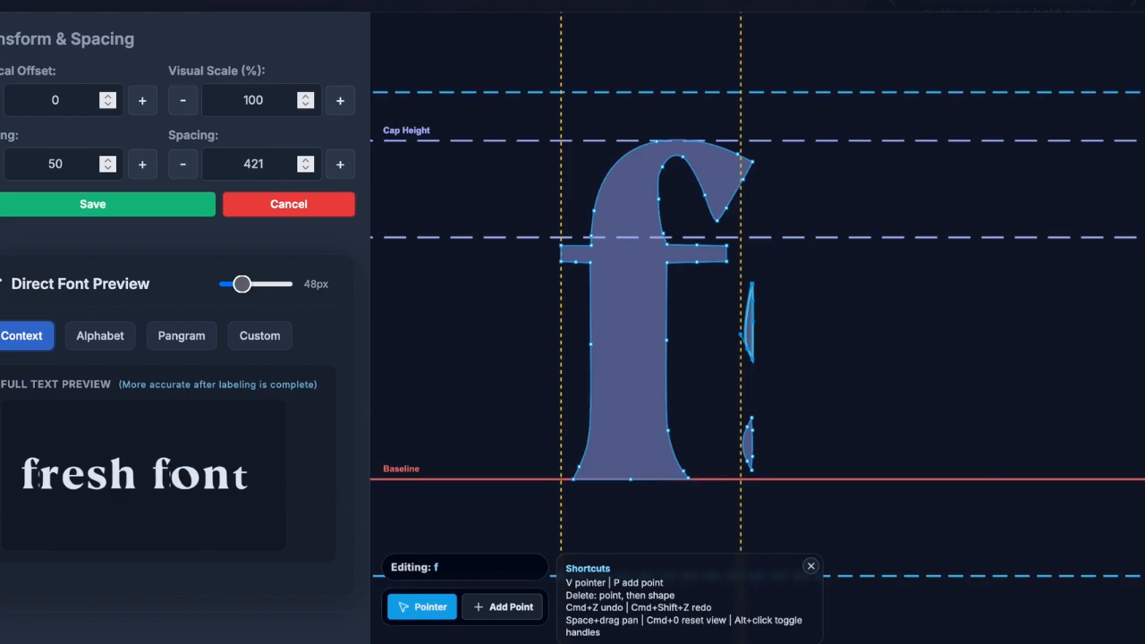
{"action": "key", "text": "Delete"}
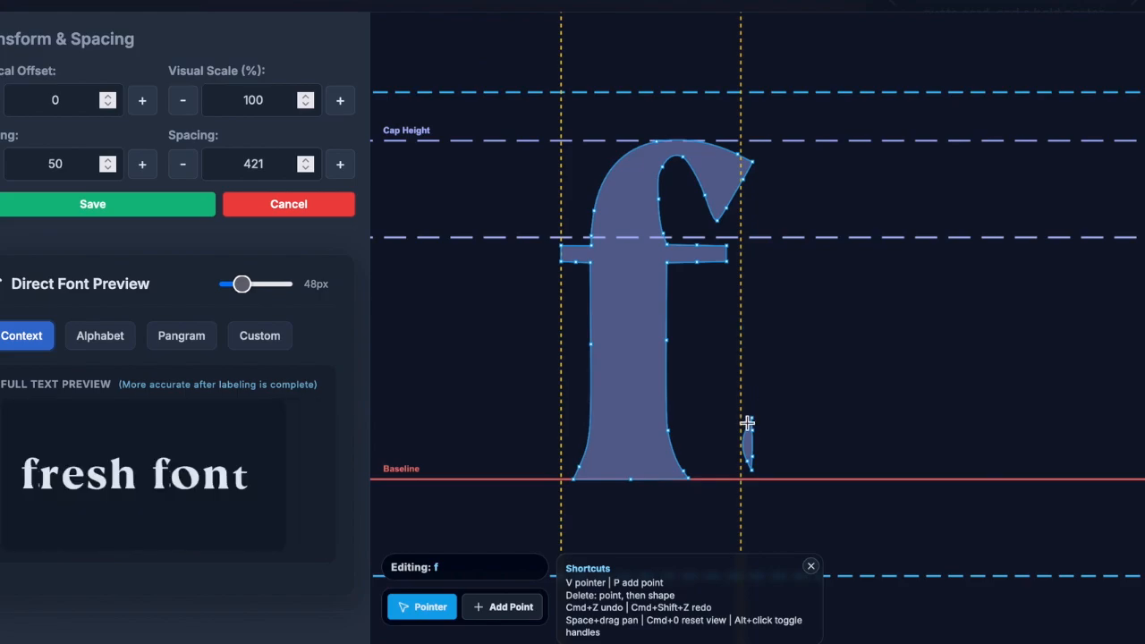
{"action": "key", "text": "Delete"}
{"action": "key", "text": "Delete"}
{"action": "key", "text": "super+0"}
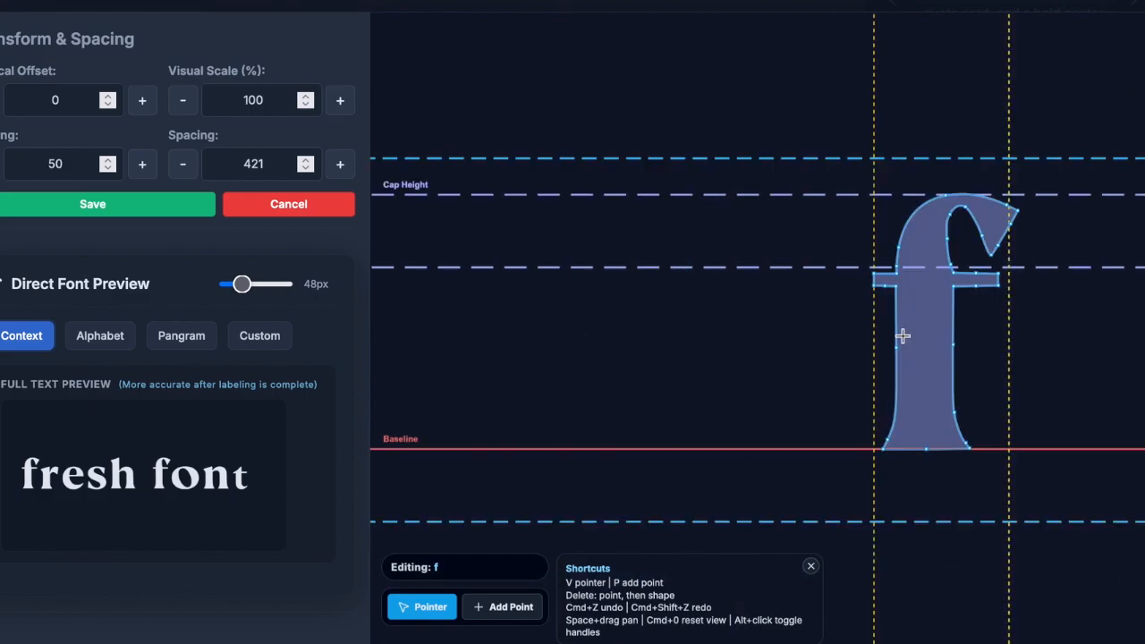
{"action": "left_click_drag", "start_coordinate": [1027, 325], "coordinate": [764, 331]}
{"action": "scroll", "coordinate": [734, 284], "scroll_direction": "up", "scroll_amount": 5}
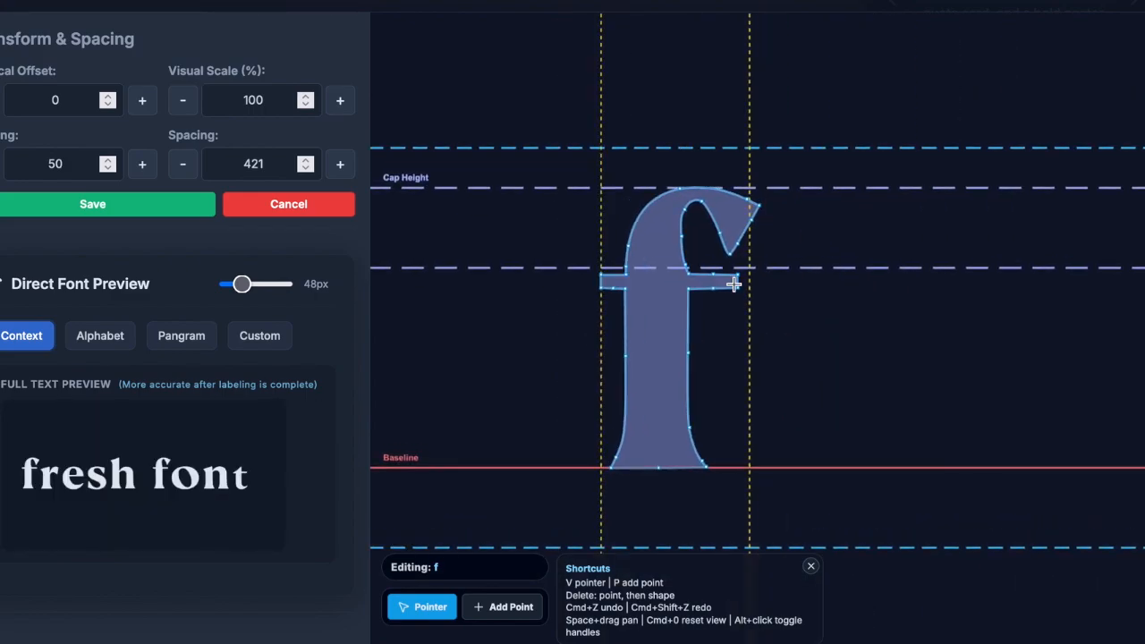
{"action": "left_click_drag", "start_coordinate": [561, 268], "coordinate": [743, 287]}
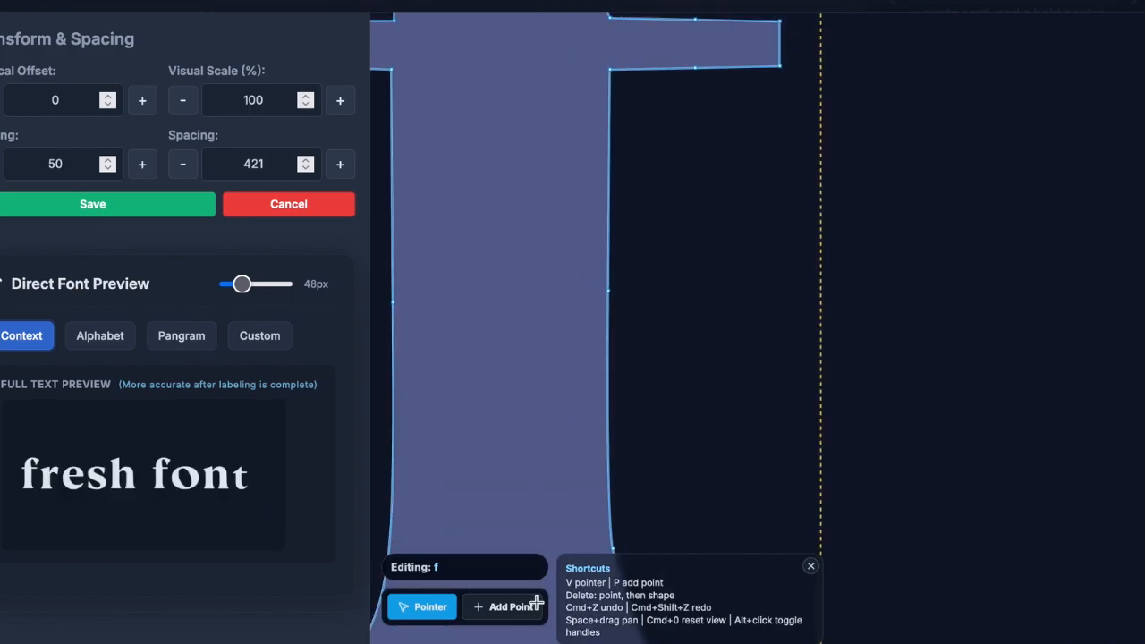
- Add a point on the f crossbar's bottom edge and drag its handle to curve that segment
{"action": "left_click", "coordinate": [608, 289]}
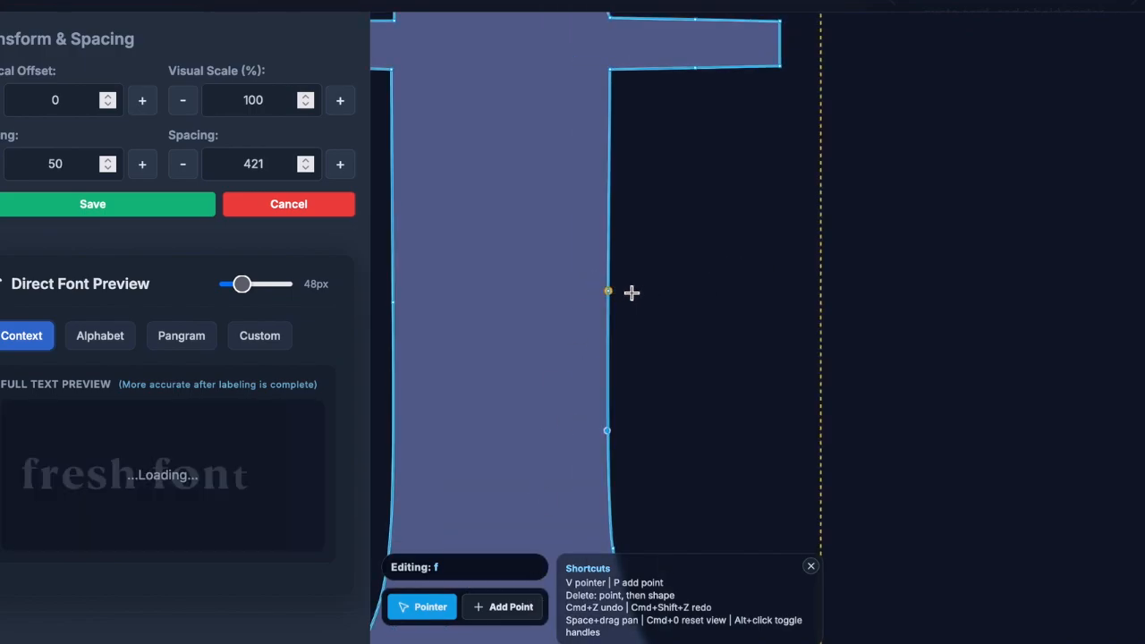
{"action": "left_click_drag", "start_coordinate": [609, 431], "coordinate": [678, 432]}
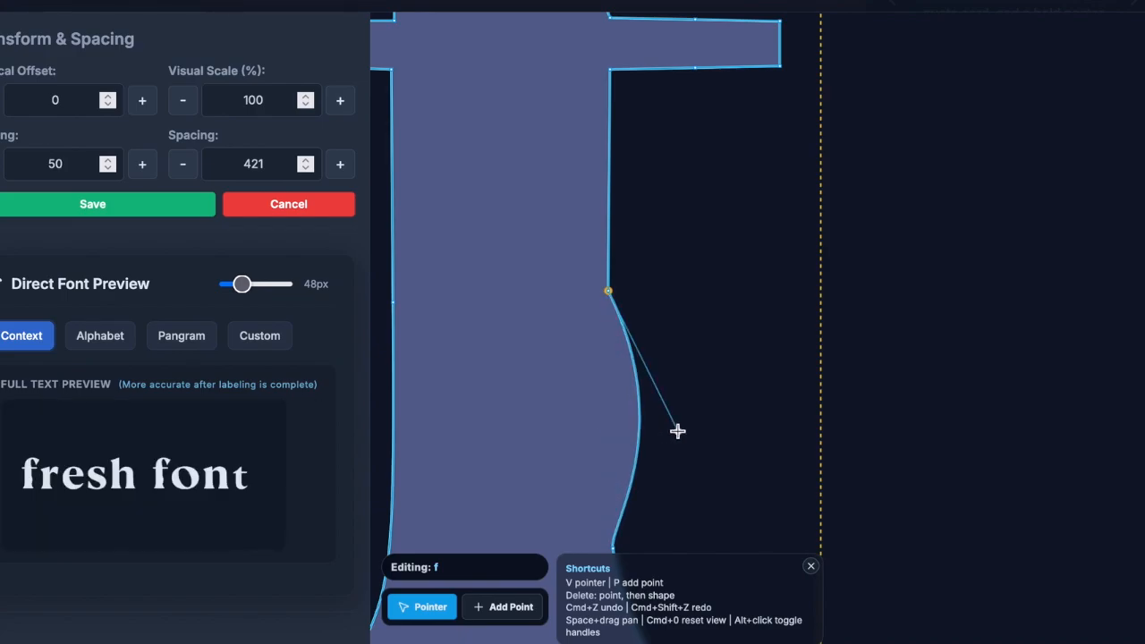
{"action": "key", "text": "super+z"}
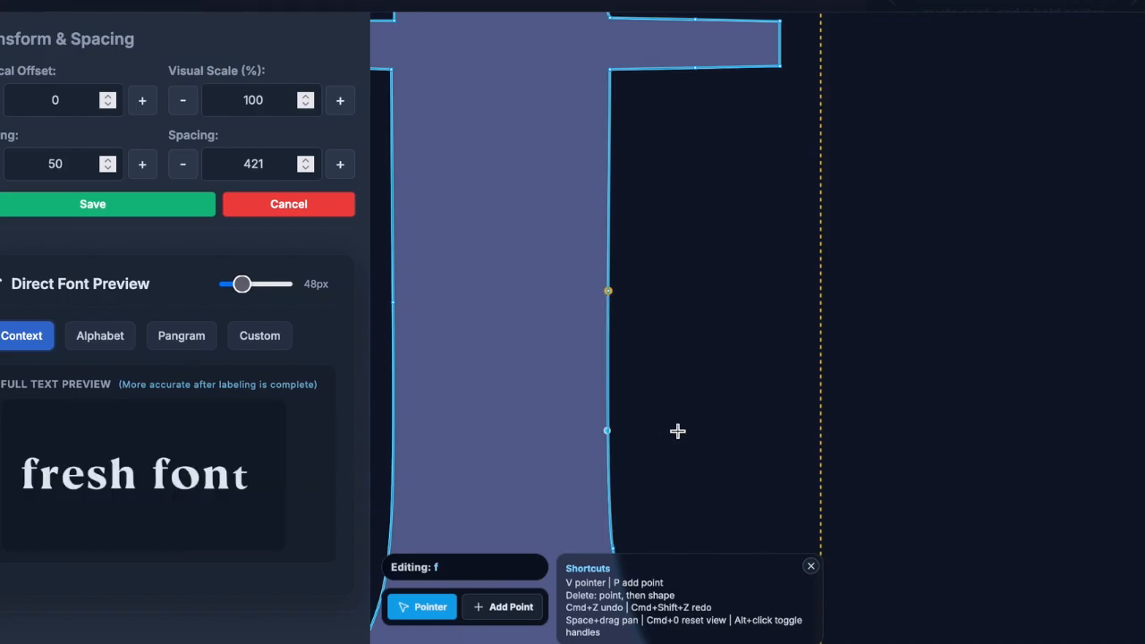
{"action": "left_click", "coordinate": [502, 618]}
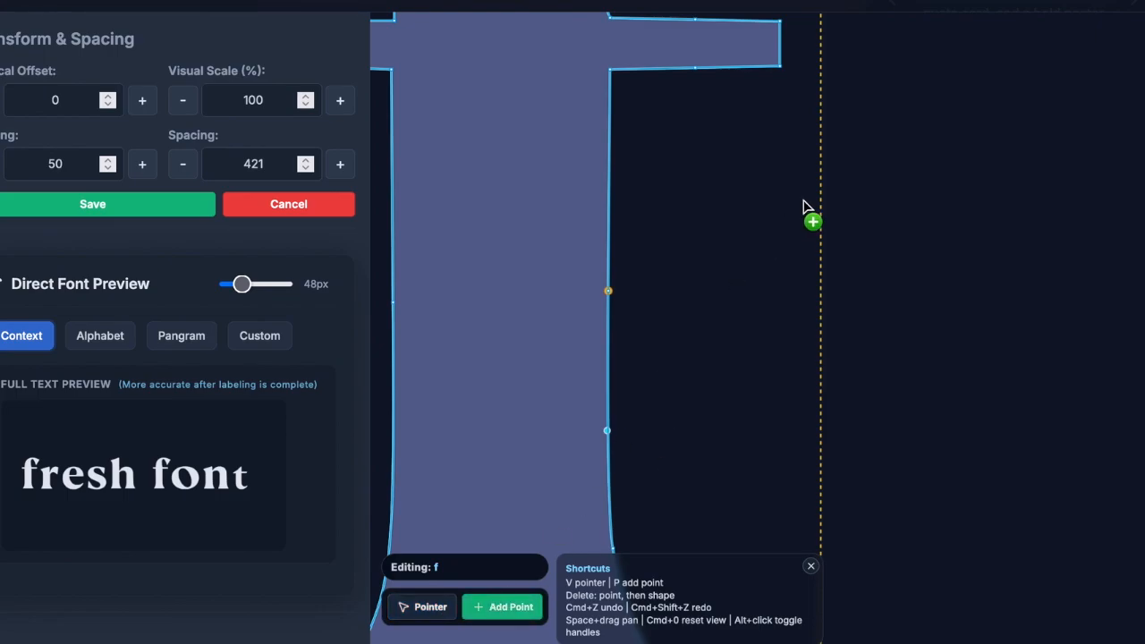
{"action": "left_click", "coordinate": [745, 67]}
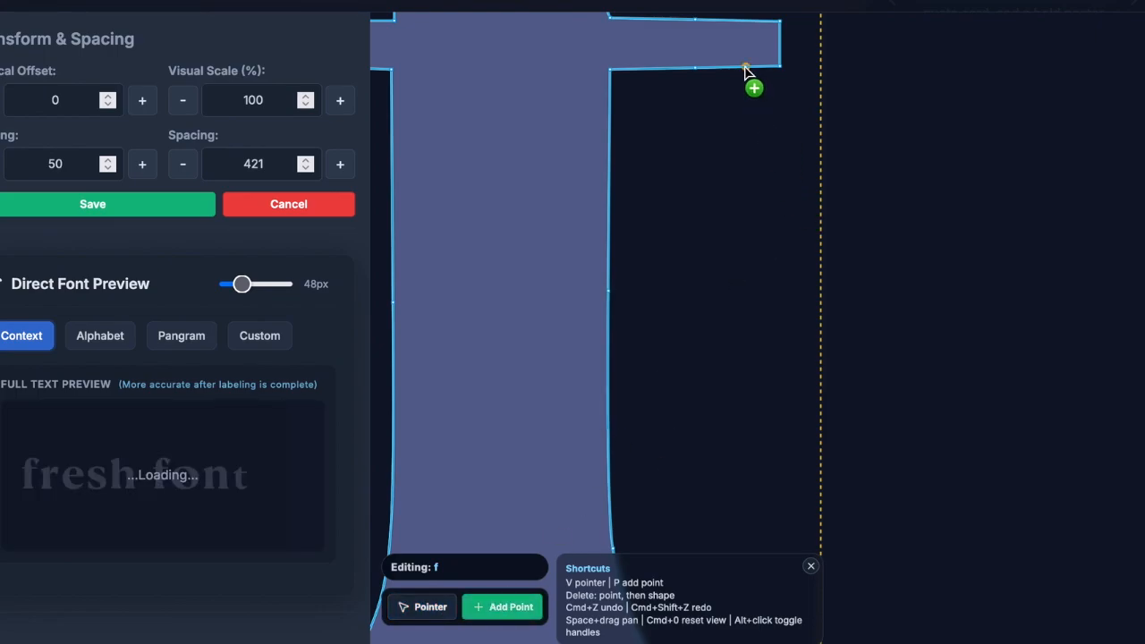
{"action": "left_click", "coordinate": [435, 603]}
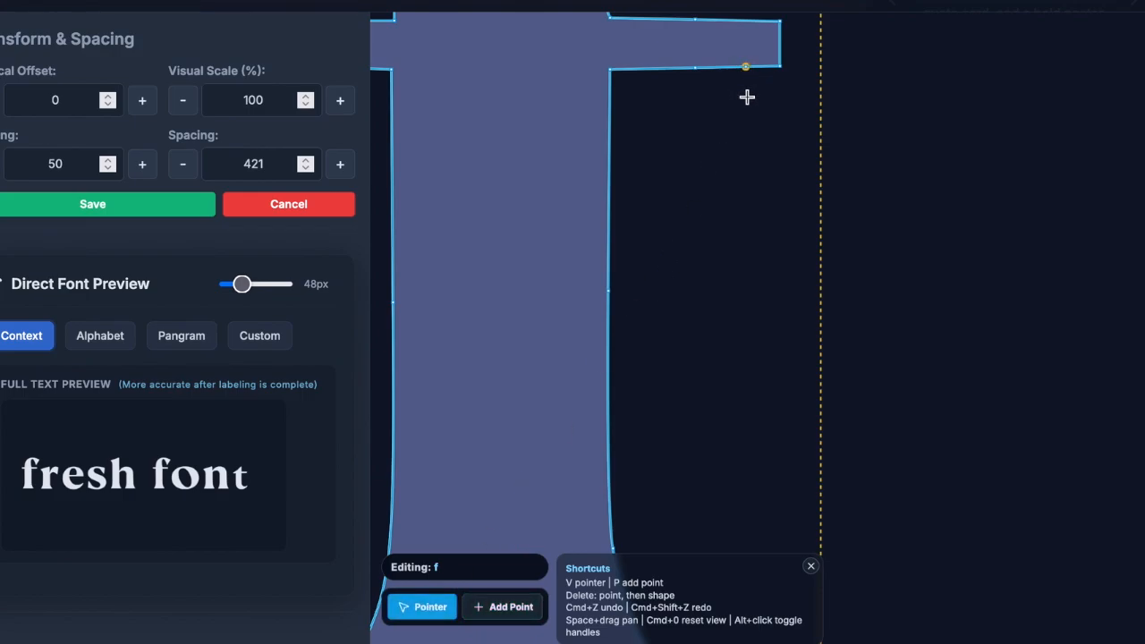
{"action": "left_click_drag", "start_coordinate": [747, 104], "coordinate": [746, 104]}
- Save the f glyph edits and open the t glyph for vector editing
{"action": "left_click", "coordinate": [170, 205]}
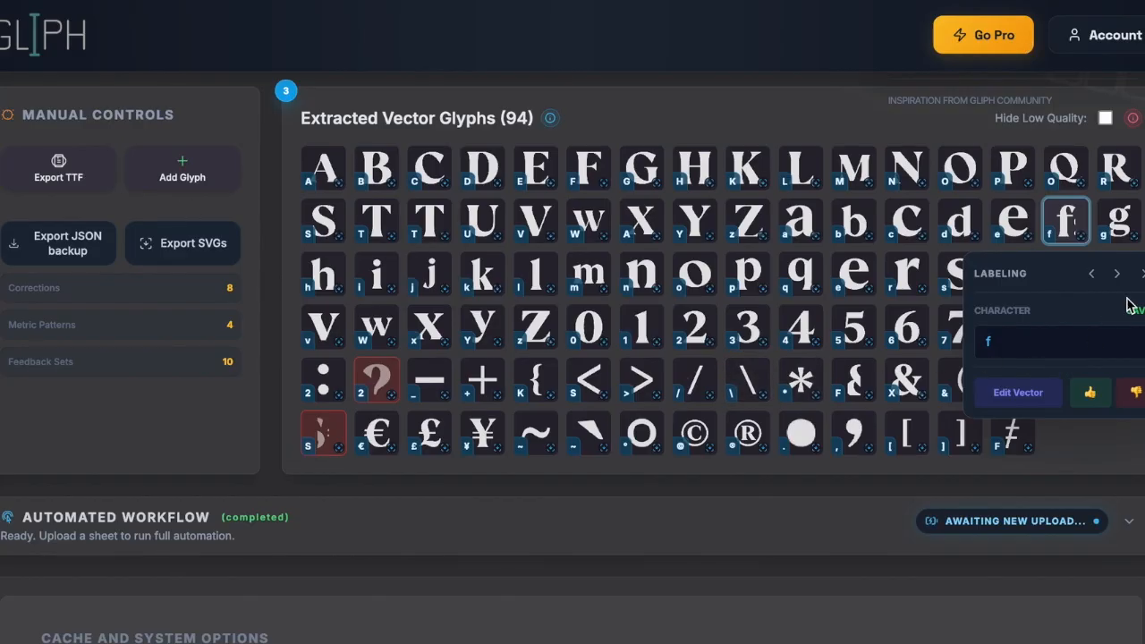
{"action": "left_click", "coordinate": [1143, 274]}
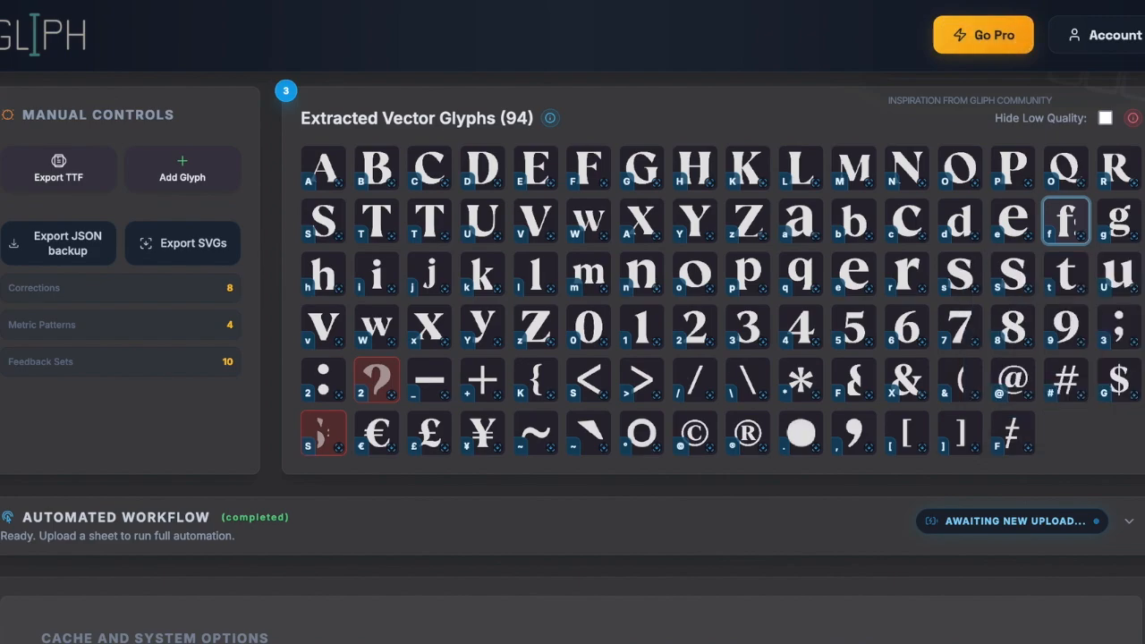
{"action": "left_click", "coordinate": [1064, 284]}
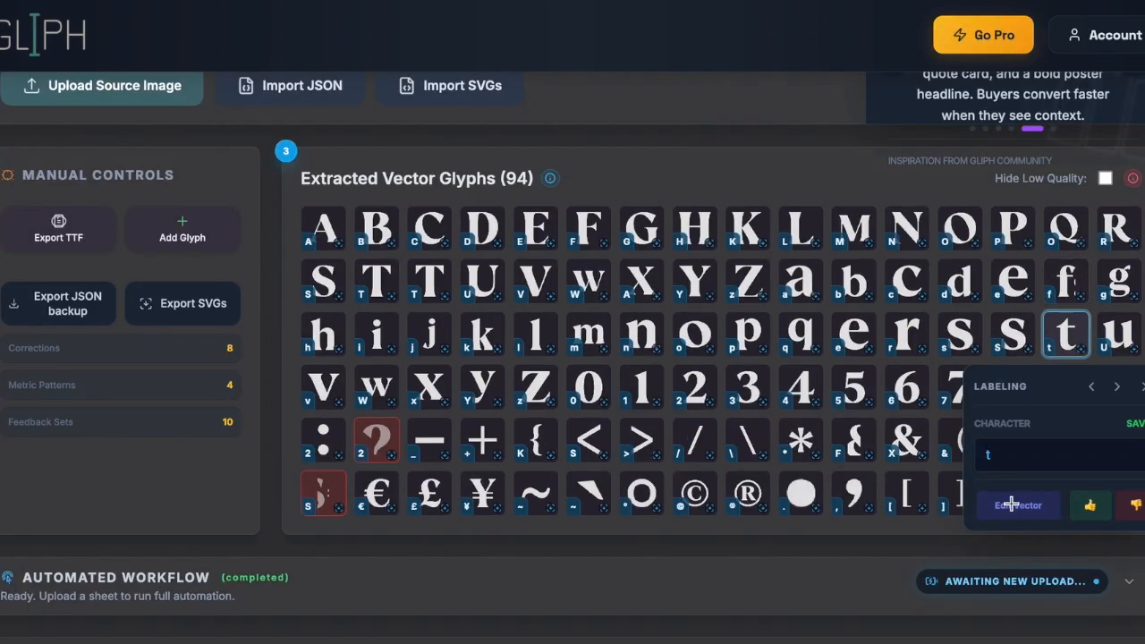
{"action": "left_click", "coordinate": [1011, 506]}
- Raise the t glyph's vertical offset to 50 and its visual scale to 119%
{"action": "left_click", "coordinate": [143, 101]}
{"action": "left_click", "coordinate": [143, 101]}
{"action": "left_click", "coordinate": [143, 101]}
{"action": "left_click", "coordinate": [143, 101]}
{"action": "left_click", "coordinate": [150, 102]}
{"action": "left_click", "coordinate": [149, 102]}
{"action": "left_click", "coordinate": [149, 102]}
{"action": "left_click", "coordinate": [149, 102]}
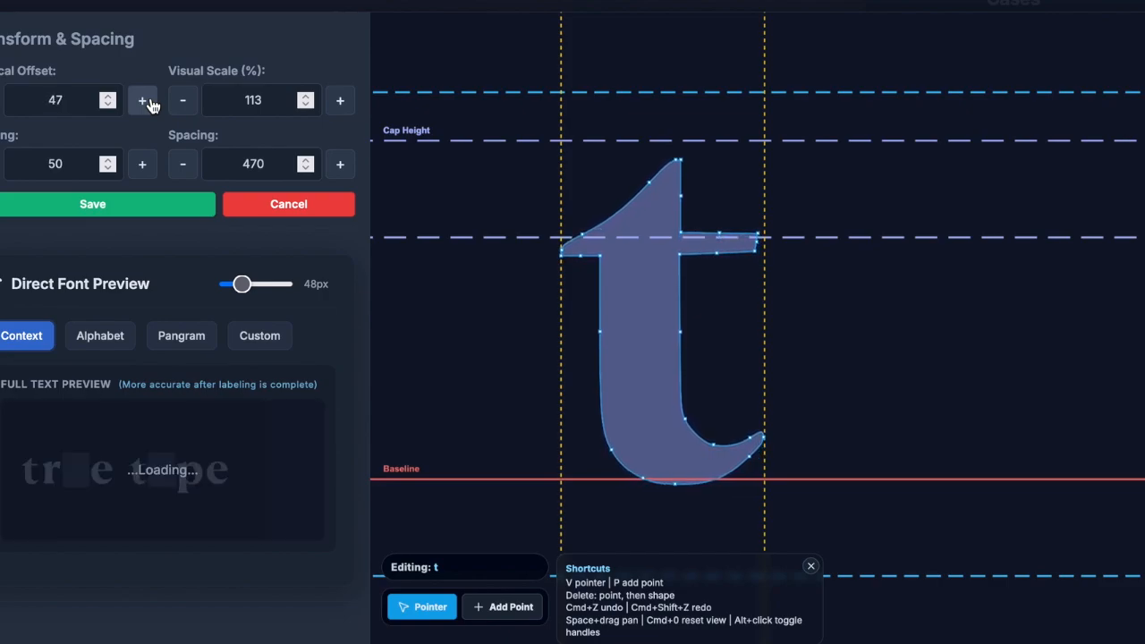
{"action": "left_click", "coordinate": [146, 101]}
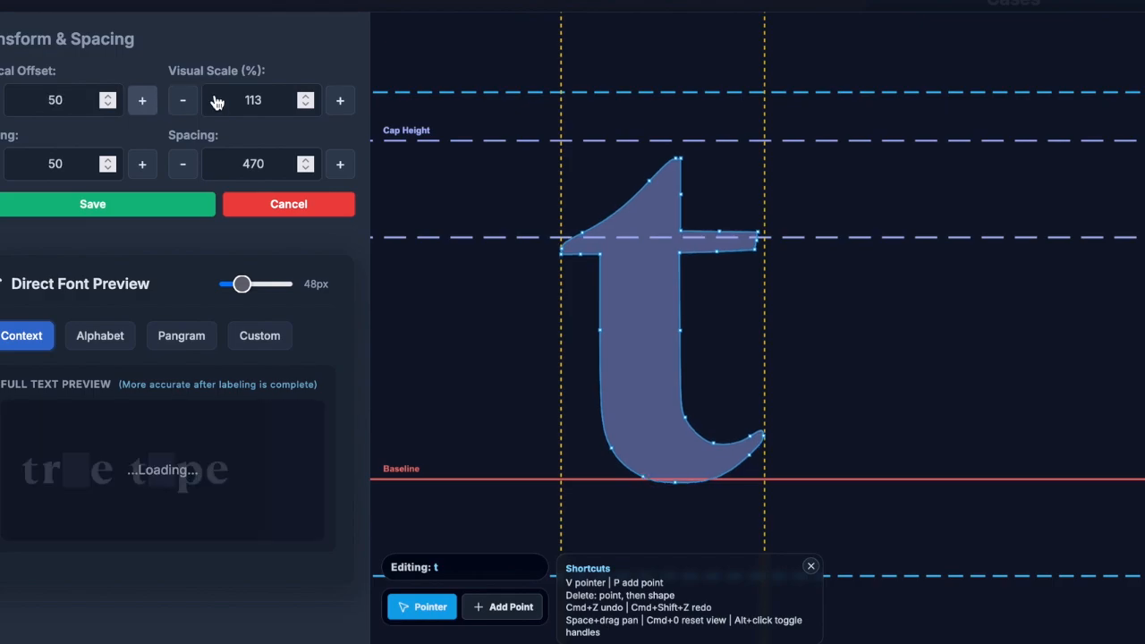
{"action": "left_click", "coordinate": [339, 102]}
{"action": "left_click", "coordinate": [339, 102]}
{"action": "left_click", "coordinate": [339, 102]}
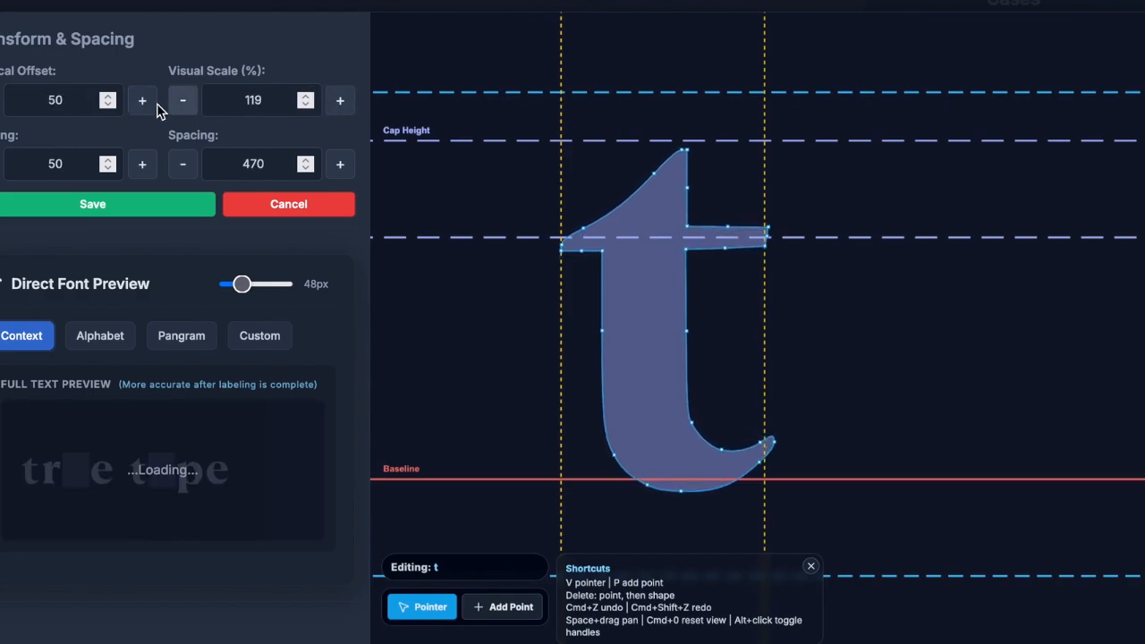
- Bring the t glyph to vertical offset 72 and 126% visual scale, then save
{"action": "left_click", "coordinate": [141, 102]}
{"action": "left_click", "coordinate": [141, 102]}
{"action": "left_click", "coordinate": [141, 102]}
{"action": "left_click", "coordinate": [140, 102]}
{"action": "left_click", "coordinate": [141, 103]}
{"action": "left_click", "coordinate": [141, 102]}
{"action": "left_click", "coordinate": [141, 102]}
{"action": "left_click", "coordinate": [141, 102]}
{"action": "left_click", "coordinate": [140, 102]}
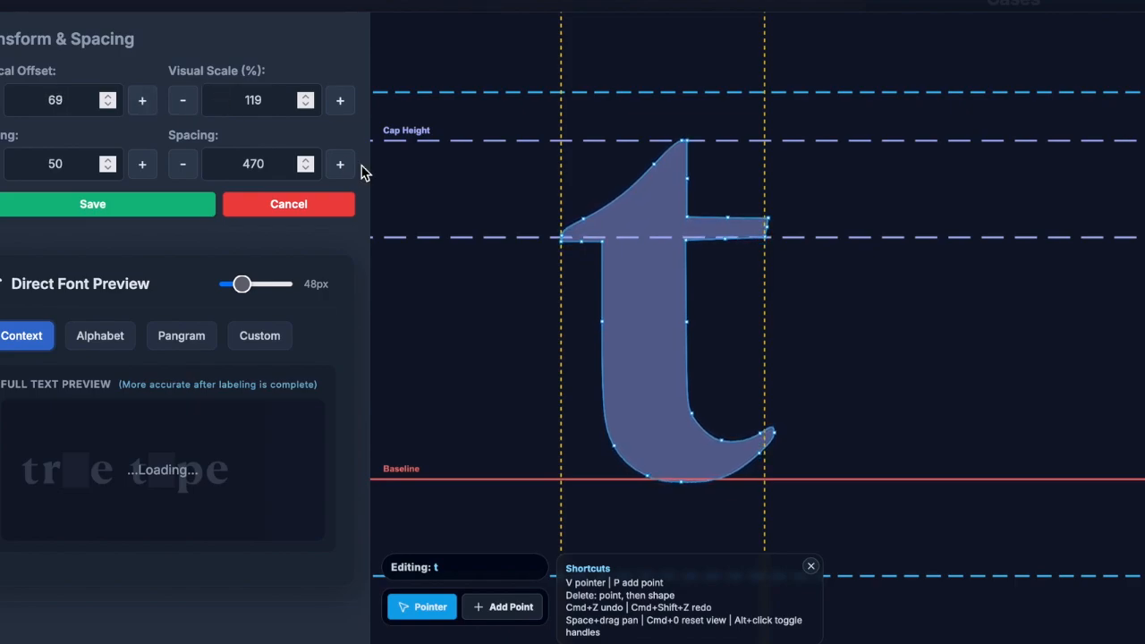
{"action": "left_click", "coordinate": [340, 101]}
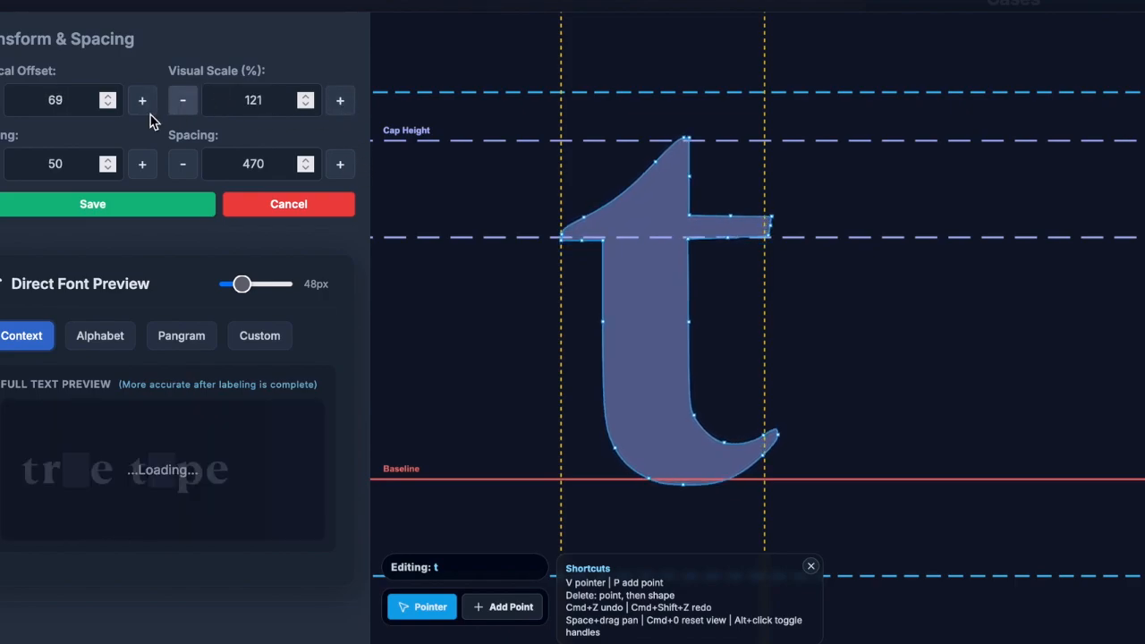
{"action": "left_click", "coordinate": [0, 101]}
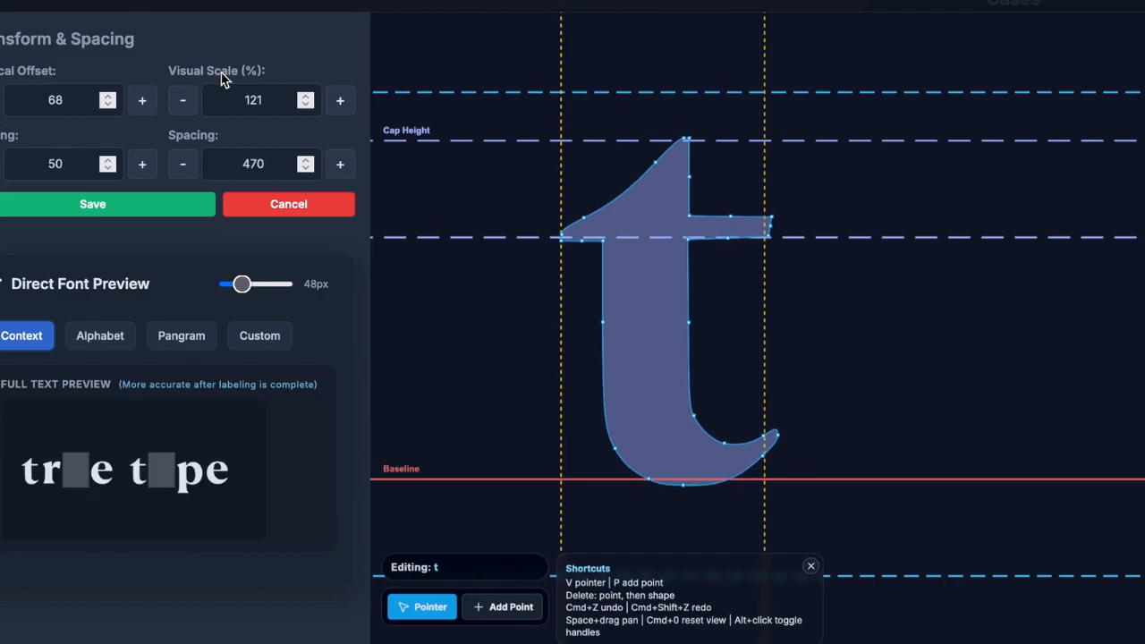
{"action": "left_click", "coordinate": [340, 101]}
{"action": "left_click", "coordinate": [340, 102]}
{"action": "left_click", "coordinate": [340, 101]}
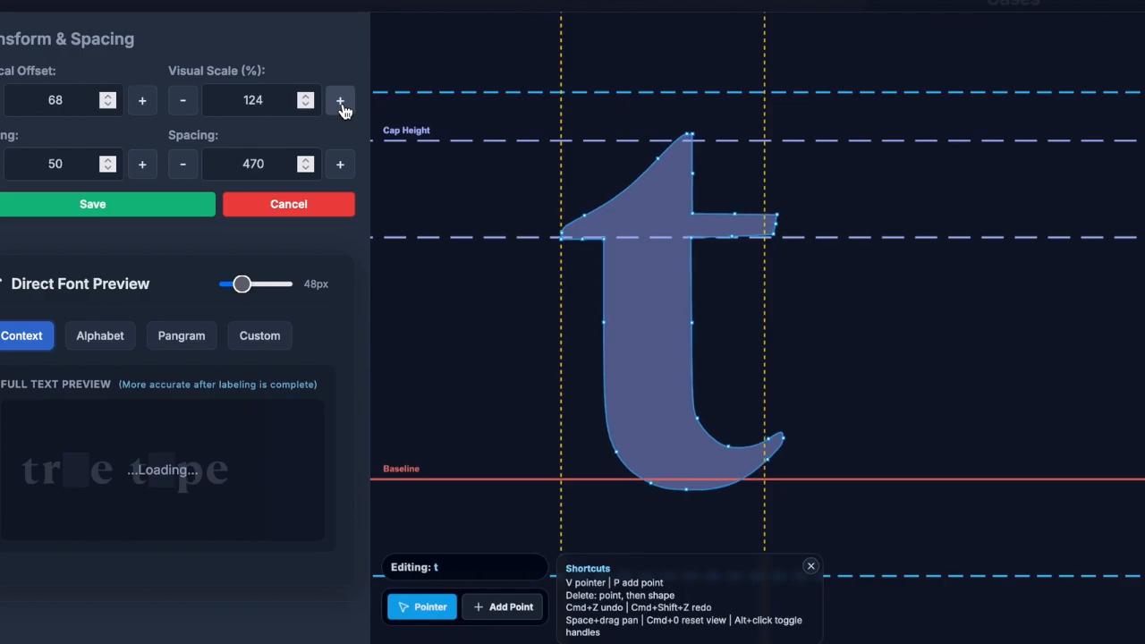
{"action": "left_click", "coordinate": [340, 101]}
{"action": "left_click", "coordinate": [340, 102]}
{"action": "left_click", "coordinate": [142, 100]}
{"action": "left_click", "coordinate": [142, 100]}
{"action": "left_click", "coordinate": [142, 101]}
{"action": "left_click", "coordinate": [143, 100]}
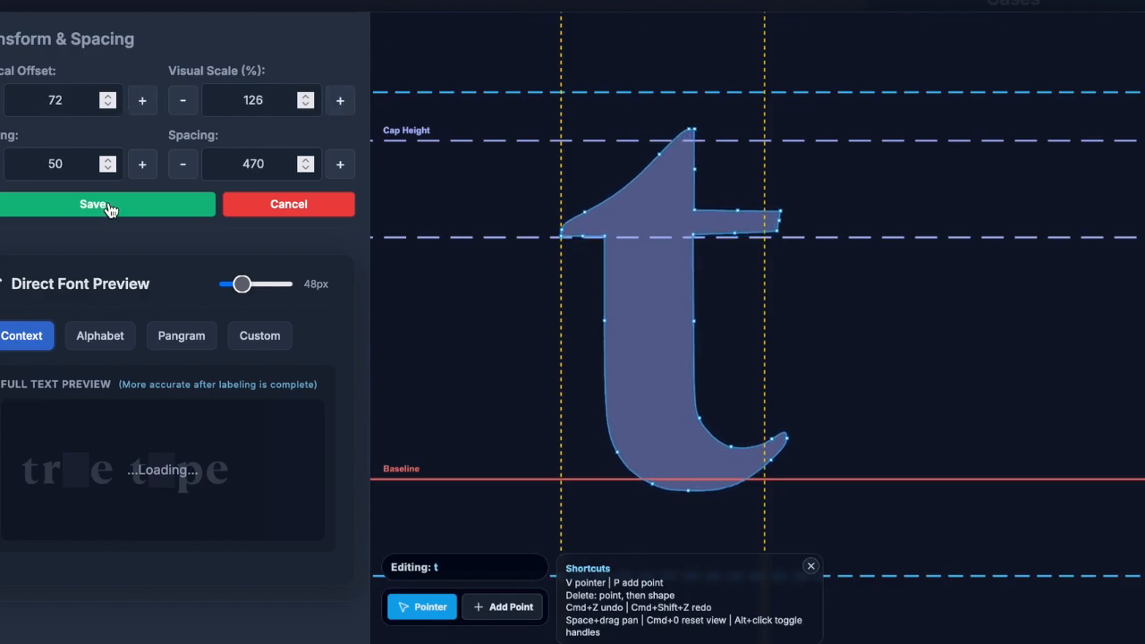
{"action": "left_click", "coordinate": [93, 205]}
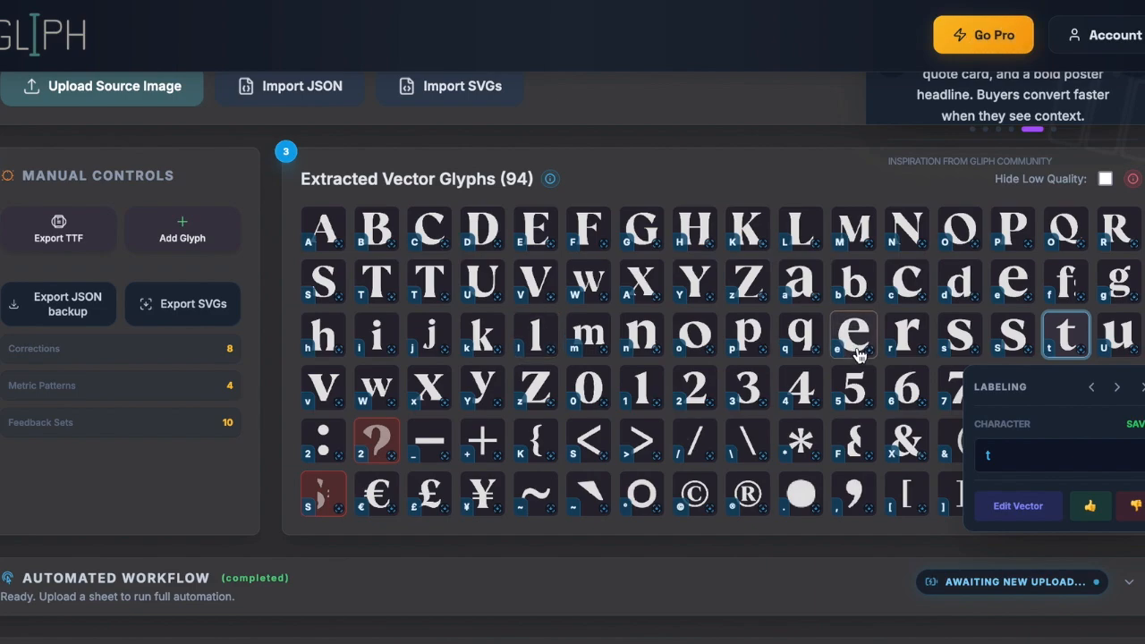
- Give the duplicate s glyph in the lowercase row a thumbs-down rating
{"action": "left_click", "coordinate": [1031, 345]}
{"action": "left_click", "coordinate": [1079, 512]}
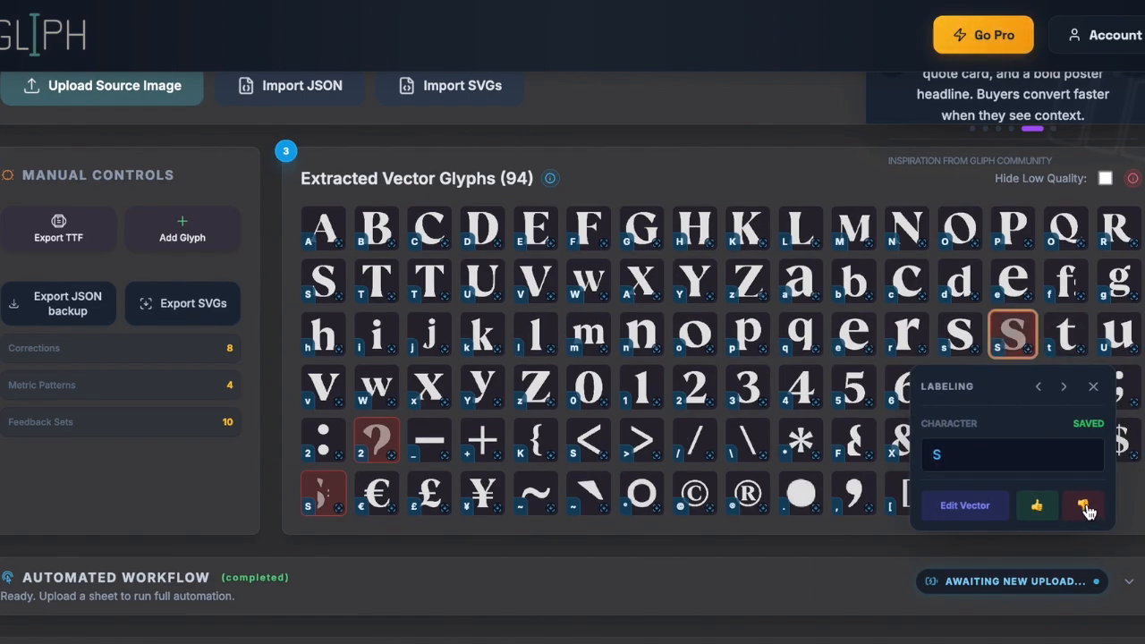
{"action": "left_click", "coordinate": [1094, 387]}
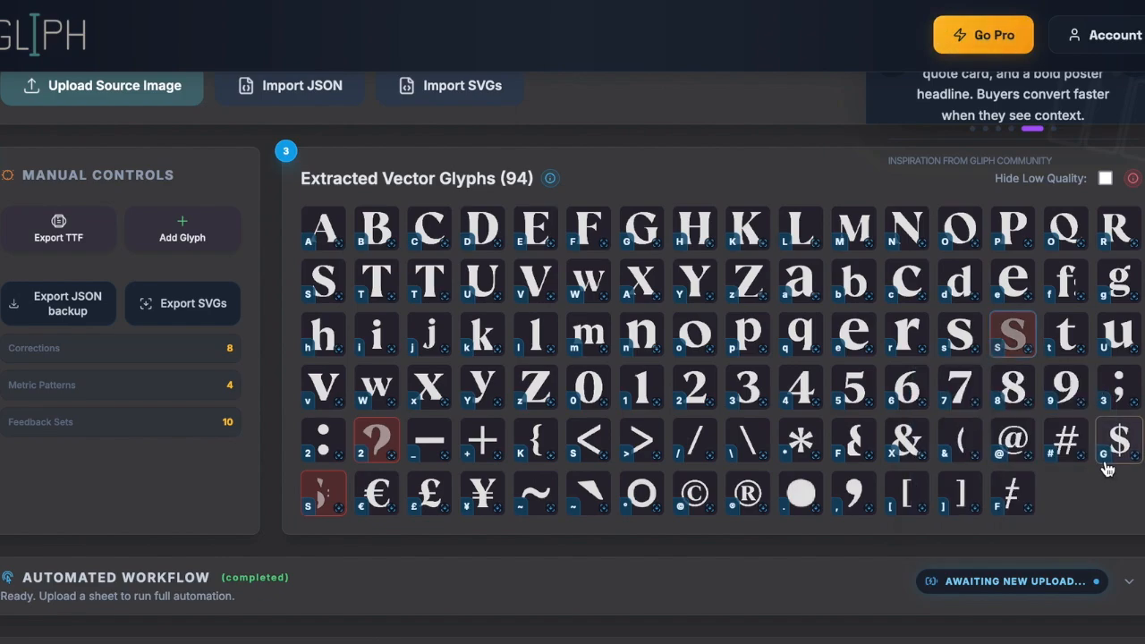
- Relabel the semicolon glyph as ;
{"action": "scroll", "coordinate": [1119, 430], "scroll_direction": "down", "scroll_amount": 1}
{"action": "type", "text": ";"}
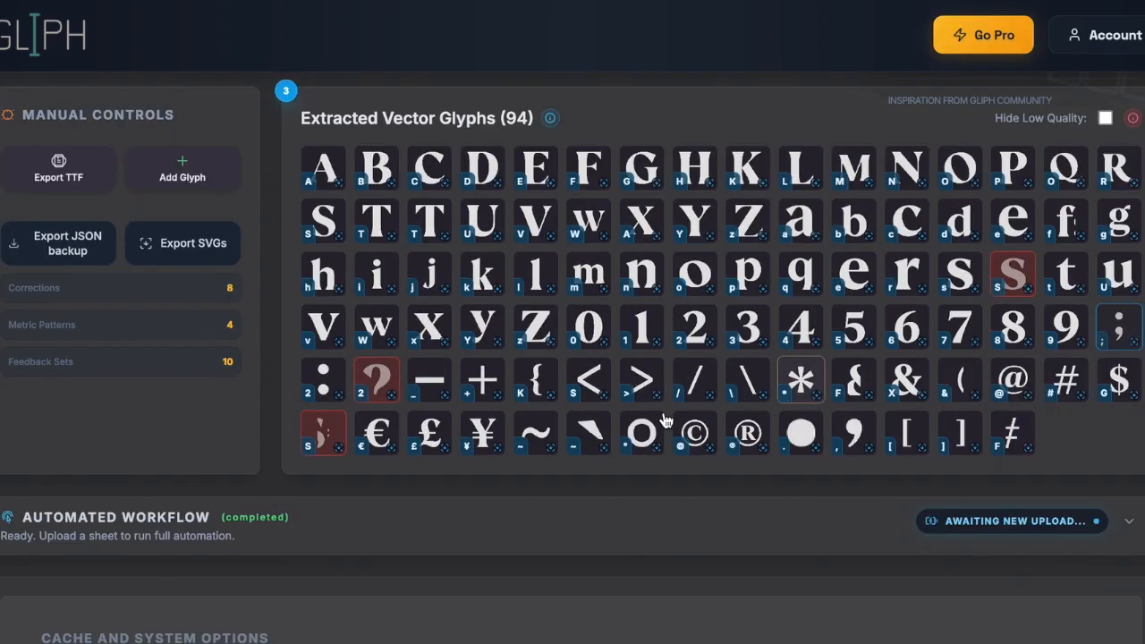
{"action": "scroll", "coordinate": [613, 536], "scroll_direction": "up", "scroll_amount": 1}
{"action": "scroll", "coordinate": [613, 535], "scroll_direction": "up", "scroll_amount": 1}
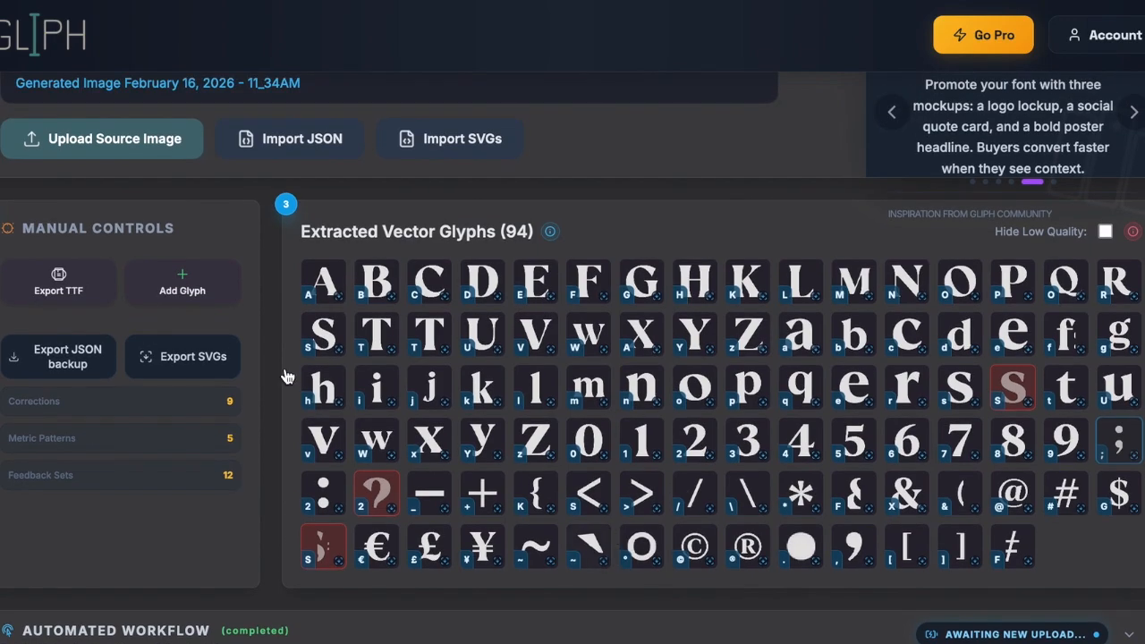
- Export the font as TTF, thumbs-down the F-labelled glyph, and open the < glyph's label
{"action": "left_click", "coordinate": [56, 301]}
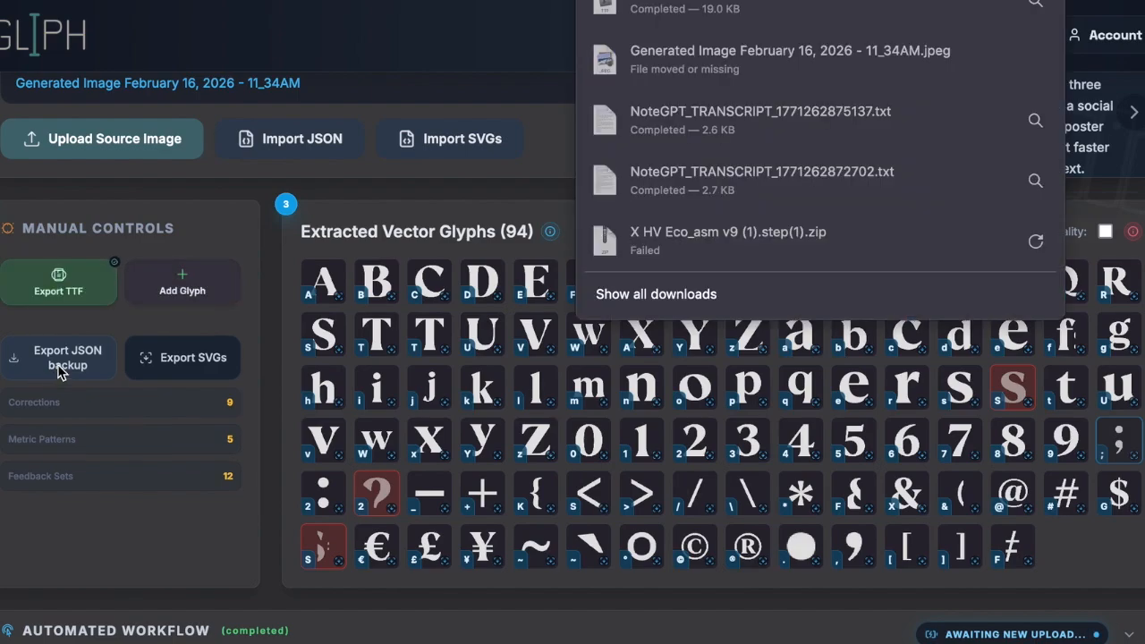
{"action": "left_click", "coordinate": [846, 498]}
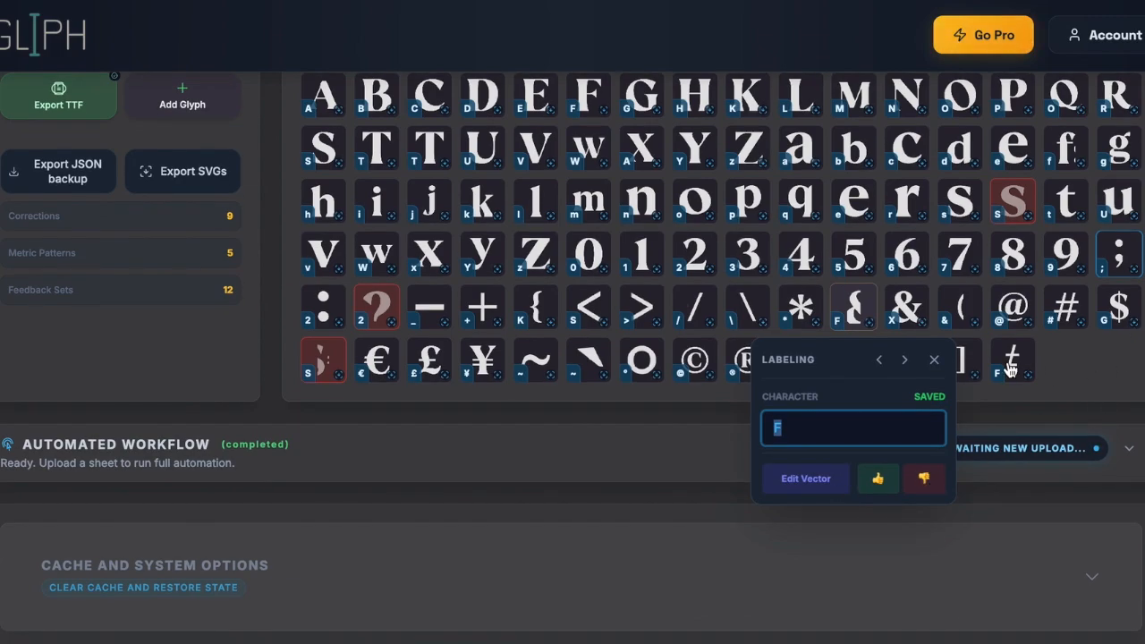
{"action": "left_click", "coordinate": [934, 360]}
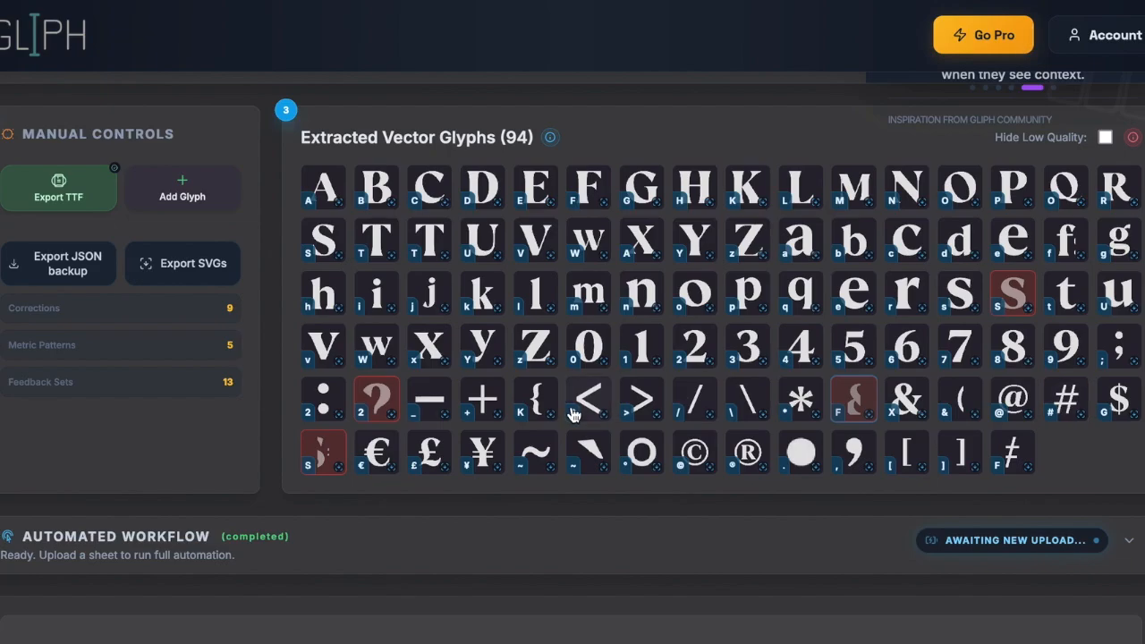
{"action": "left_click", "coordinate": [589, 334]}
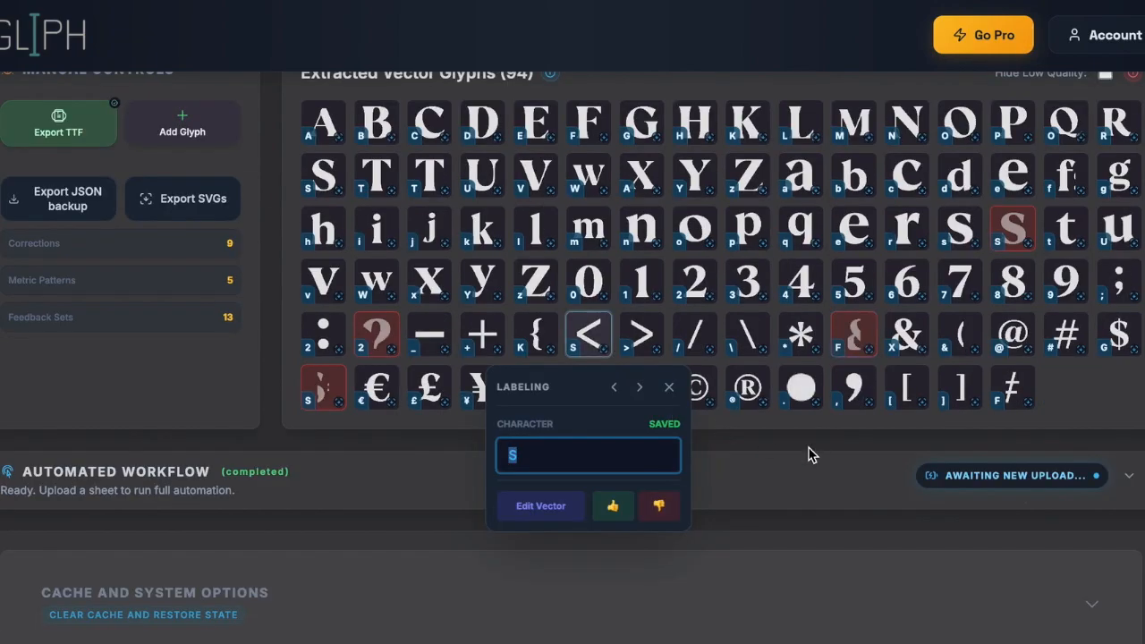